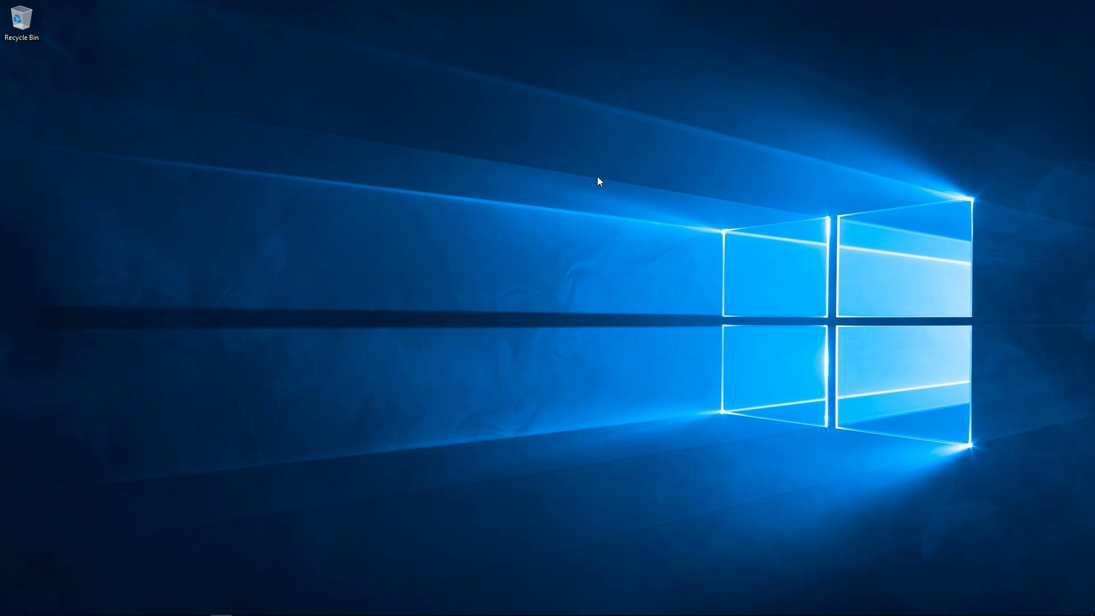
{"action": "left_click_drag", "start_coordinate": [457, 60], "coordinate": [490, 147]}
{"action": "double_click", "coordinate": [490, 147]}
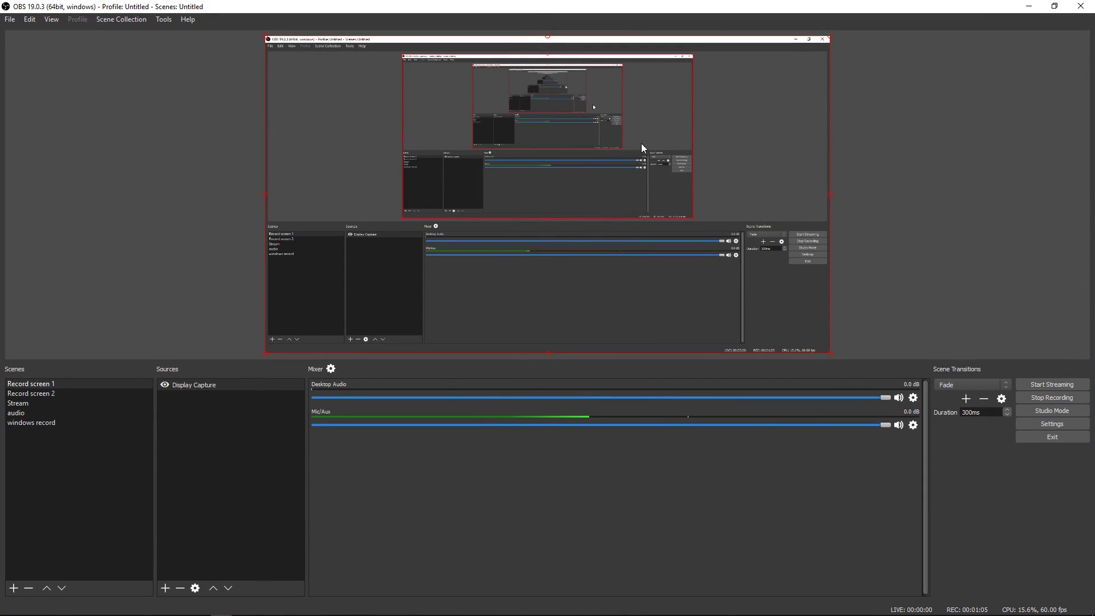
{"action": "left_click_drag", "start_coordinate": [631, 4], "coordinate": [622, 122]}
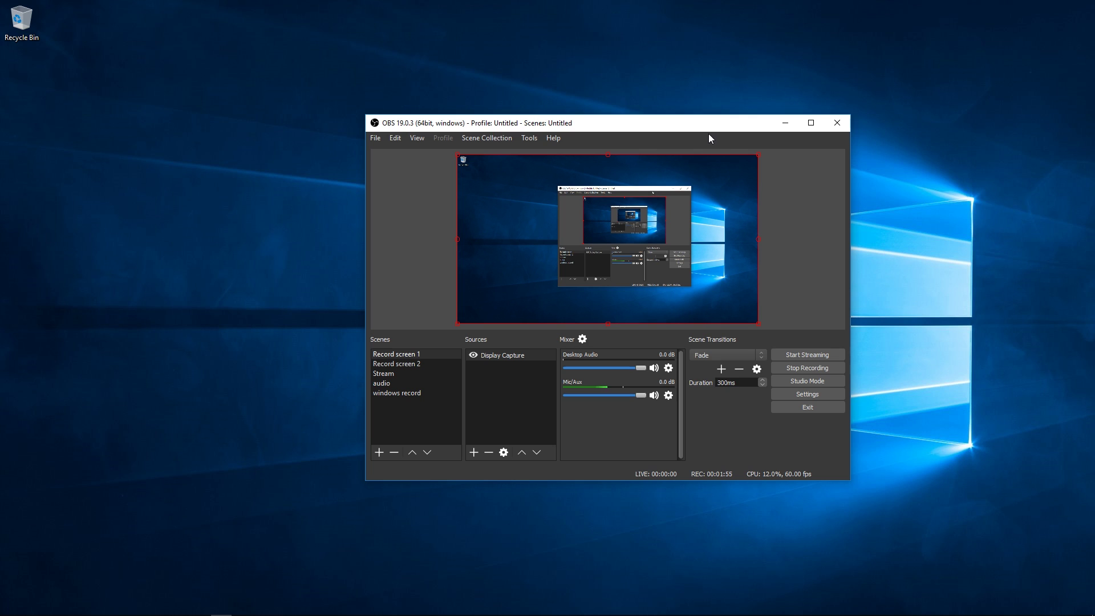
- Drag the OBS Studio window up and to the left by its title bar
{"action": "left_click_drag", "start_coordinate": [692, 125], "coordinate": [654, 120]}
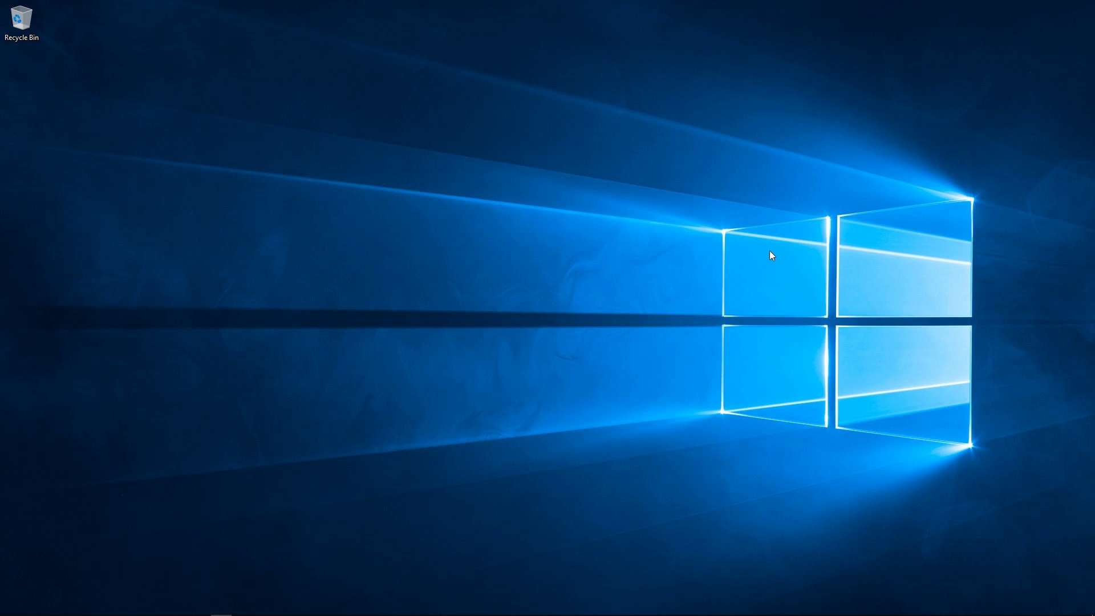
{"action": "key", "text": "ctrl+alt+Tab"}
{"action": "left_click", "coordinate": [803, 301]}
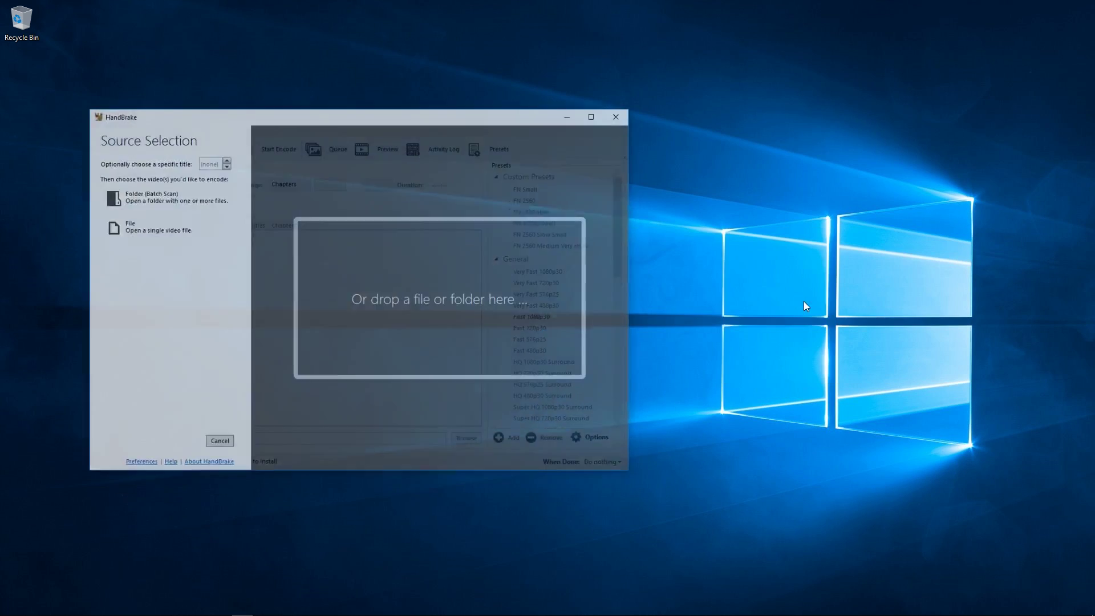
{"action": "left_click_drag", "start_coordinate": [466, 83], "coordinate": [664, 90]}
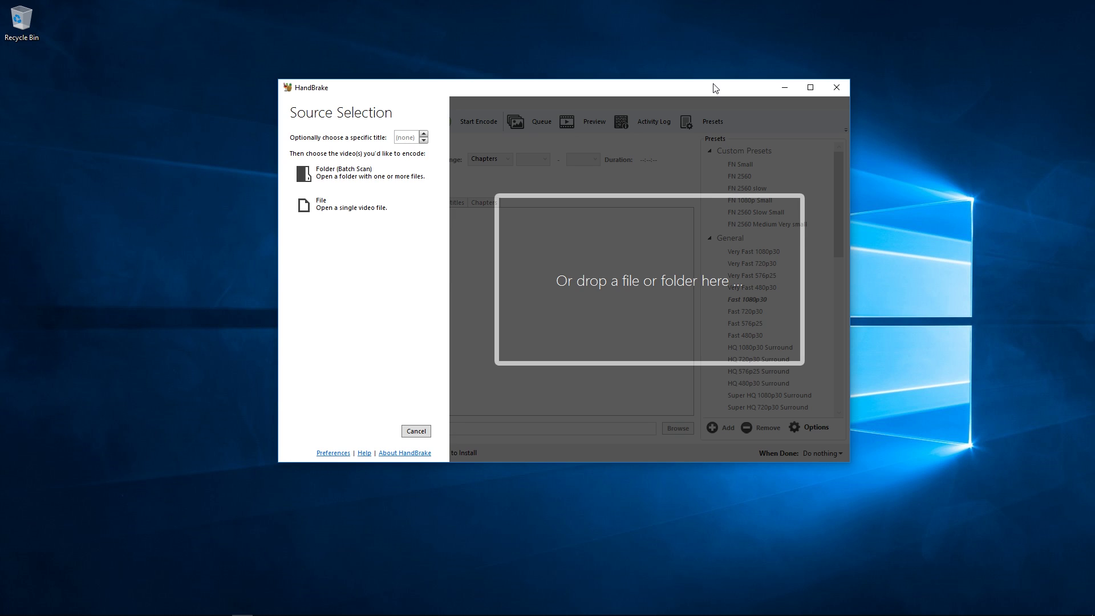
- Minimize HandBrake and bring Chrome Remote Desktop forward, centred on the screen
{"action": "left_click", "coordinate": [785, 87]}
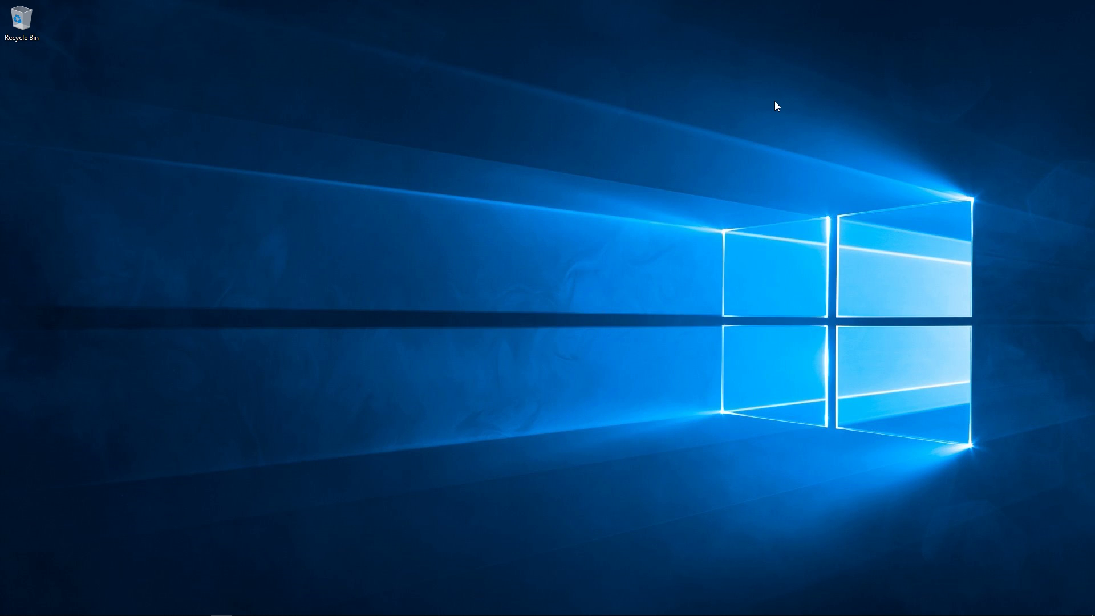
{"action": "key", "text": "alt+Tab"}
{"action": "left_click", "coordinate": [815, 276]}
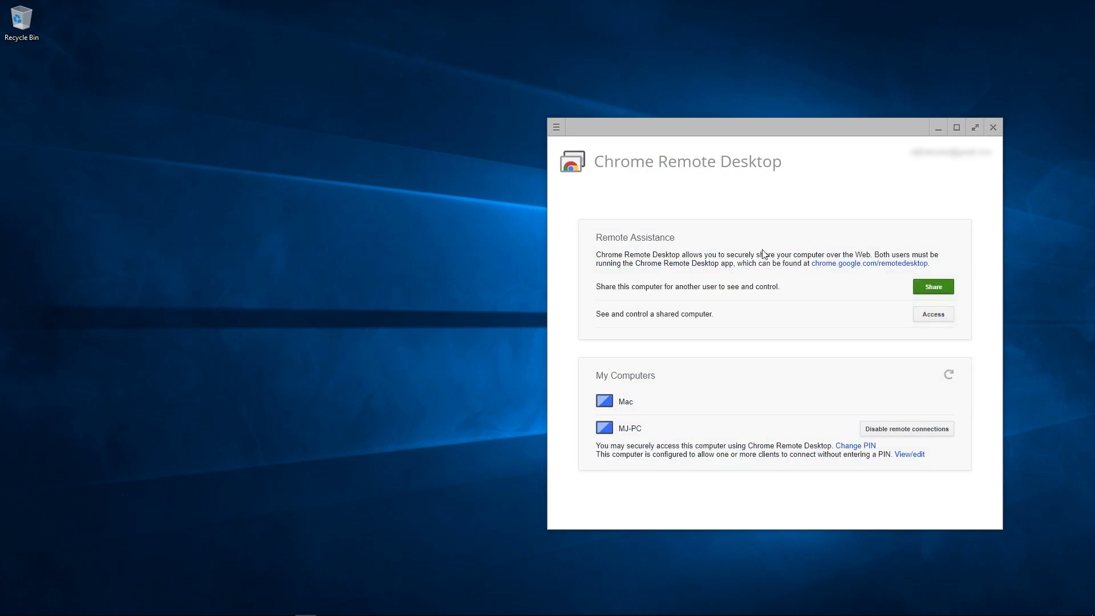
{"action": "left_click_drag", "start_coordinate": [779, 133], "coordinate": [548, 112]}
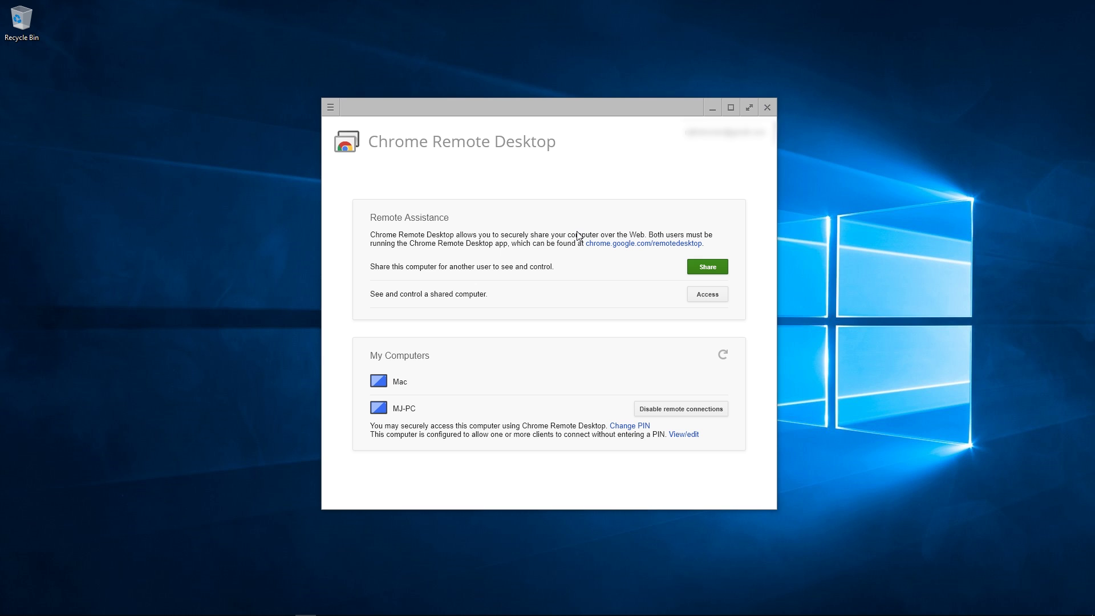
{"action": "left_click_drag", "start_coordinate": [611, 108], "coordinate": [624, 104]}
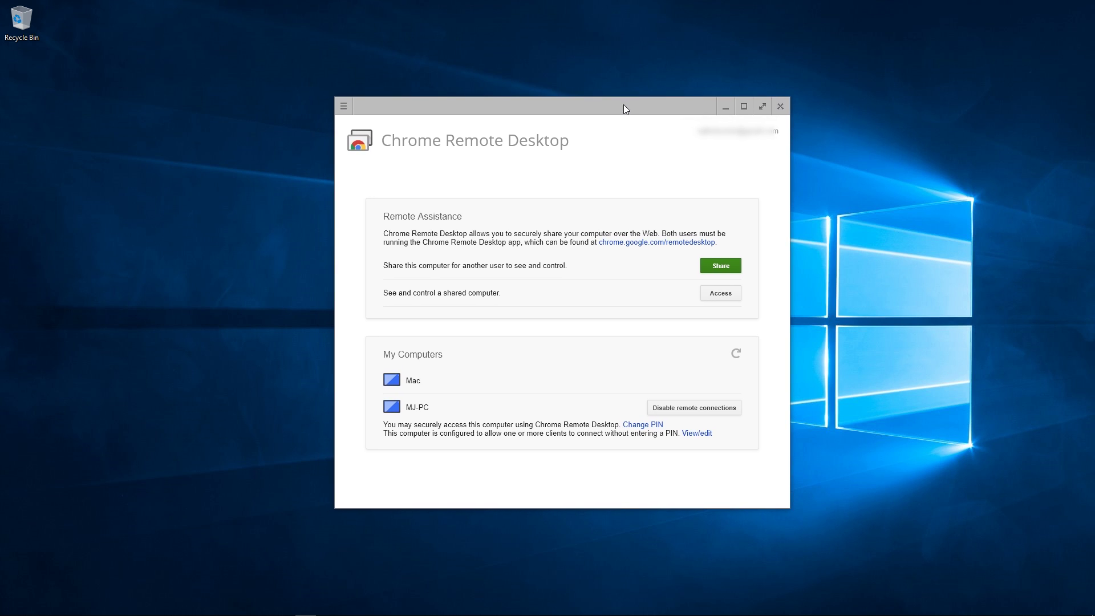
{"action": "left_click", "coordinate": [429, 389]}
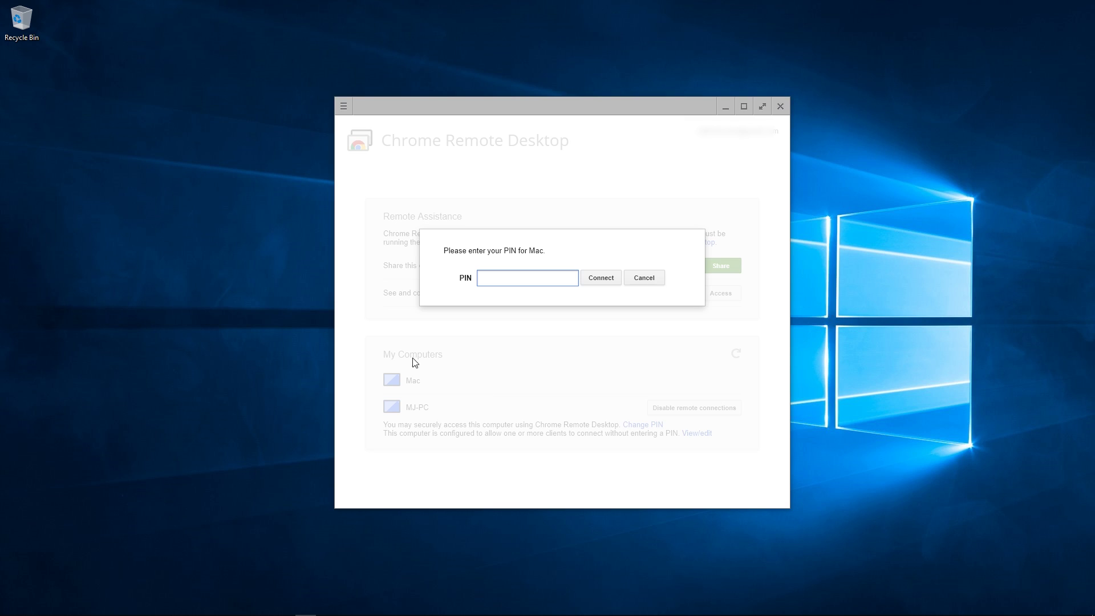
{"action": "type", "text": "••••••"}
{"action": "key", "text": "Return"}
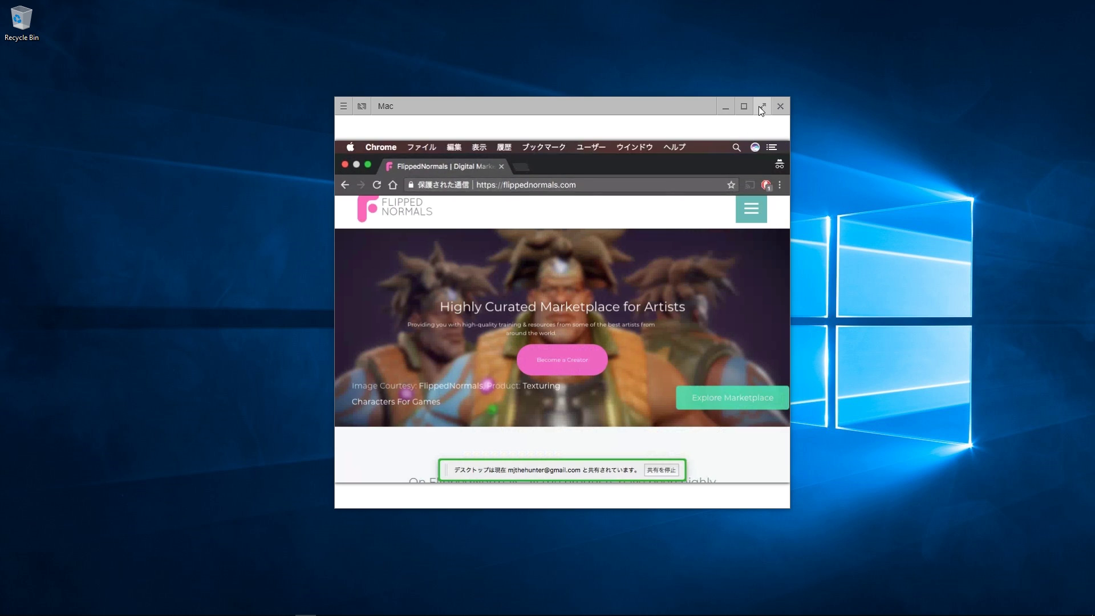
{"action": "left_click", "coordinate": [762, 106]}
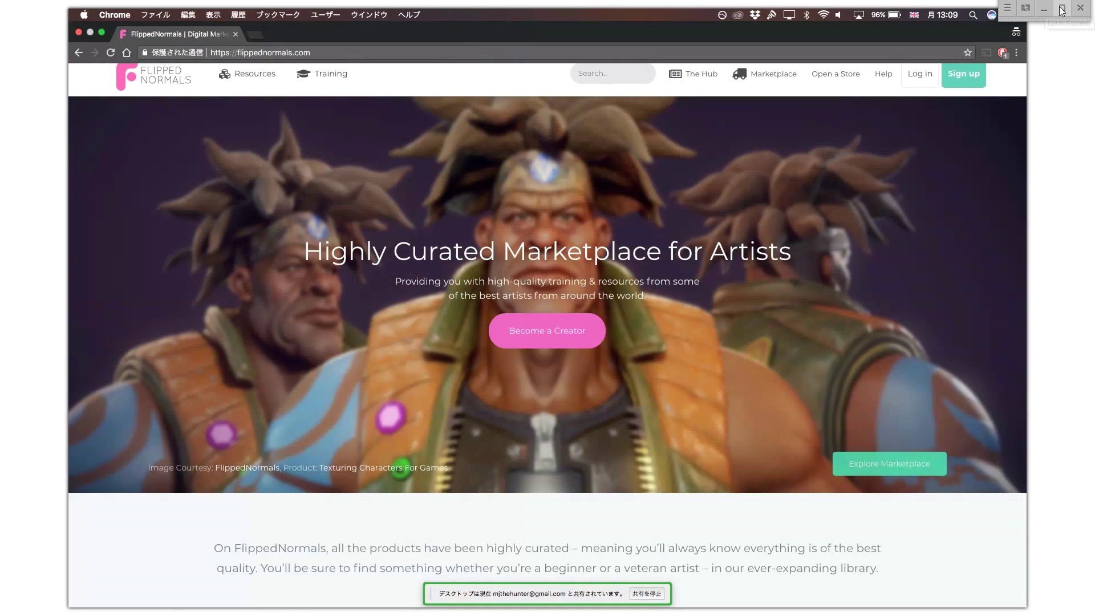
{"action": "scroll", "coordinate": [736, 275], "scroll_direction": "down", "scroll_amount": 3}
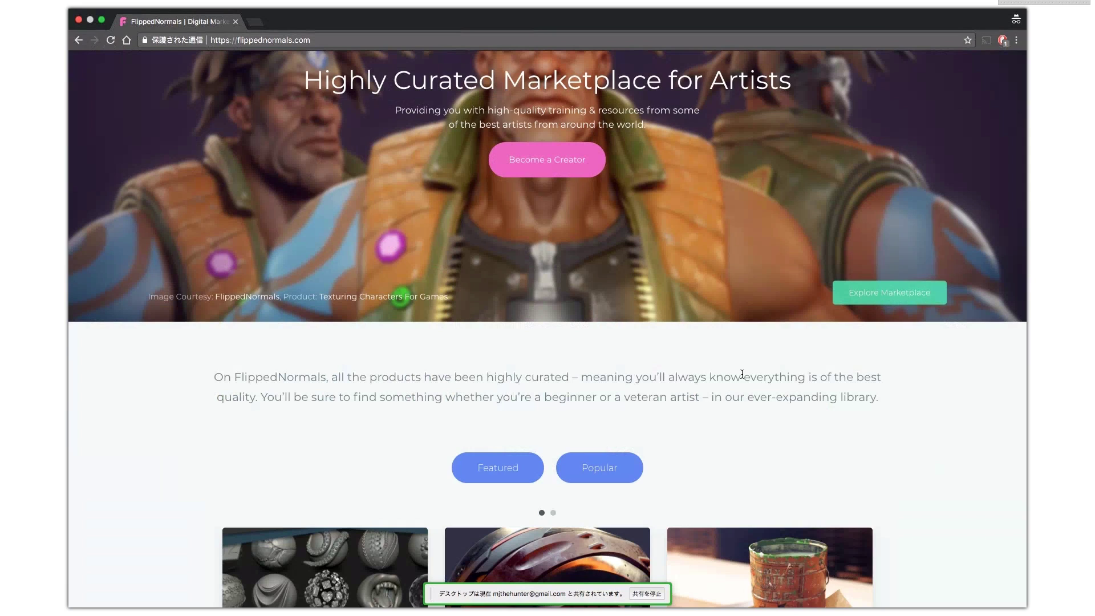
{"action": "scroll", "coordinate": [740, 376], "scroll_direction": "down", "scroll_amount": 3}
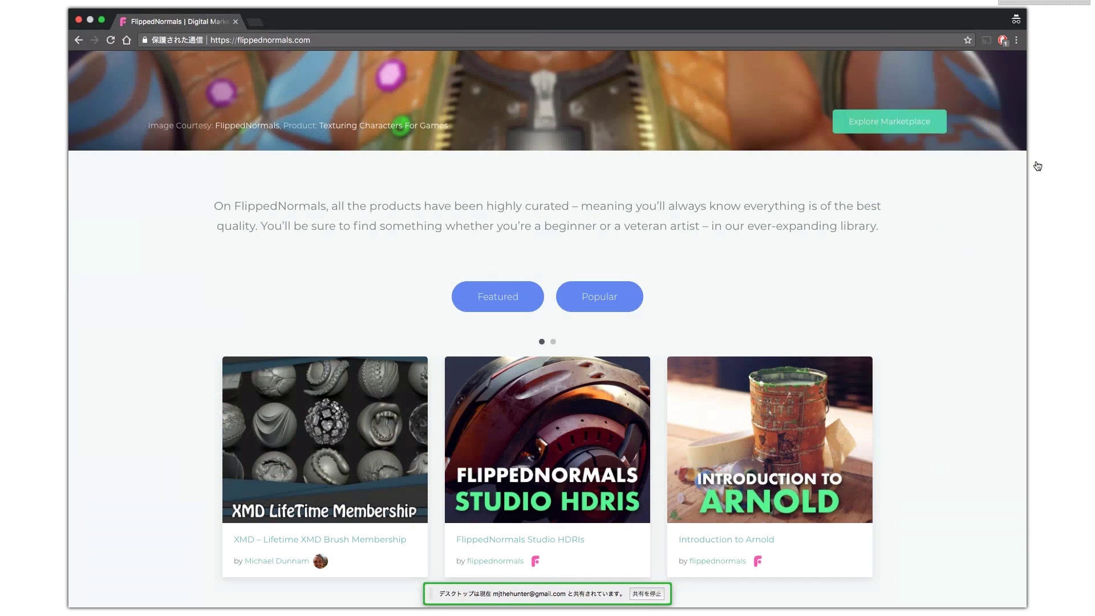
{"action": "scroll", "coordinate": [881, 267], "scroll_direction": "down", "scroll_amount": 7}
{"action": "scroll", "coordinate": [883, 264], "scroll_direction": "down", "scroll_amount": 1}
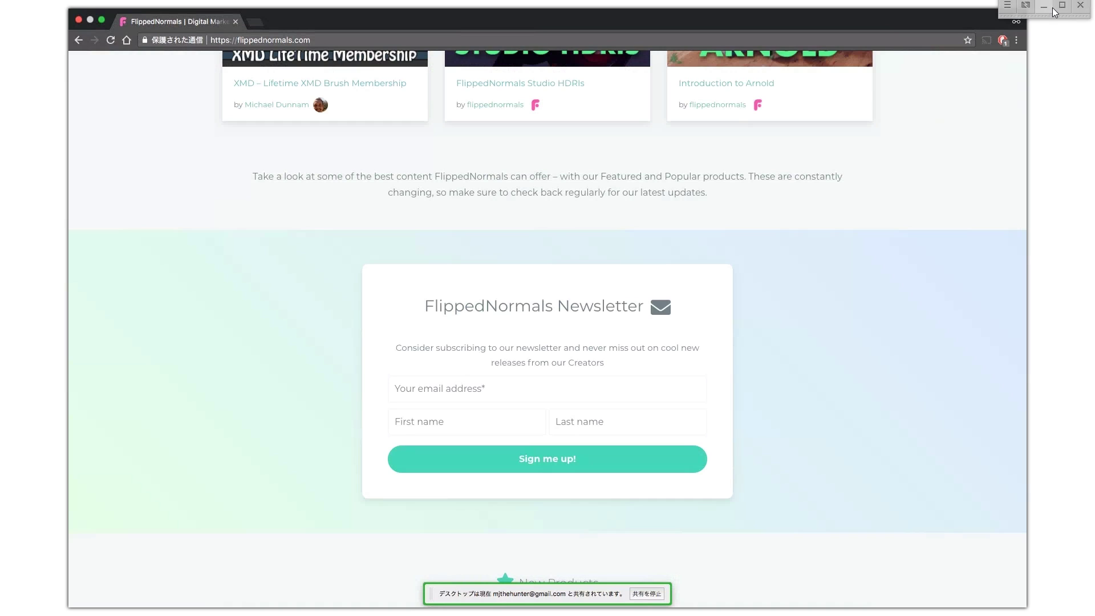
{"action": "left_click", "coordinate": [1046, 10]}
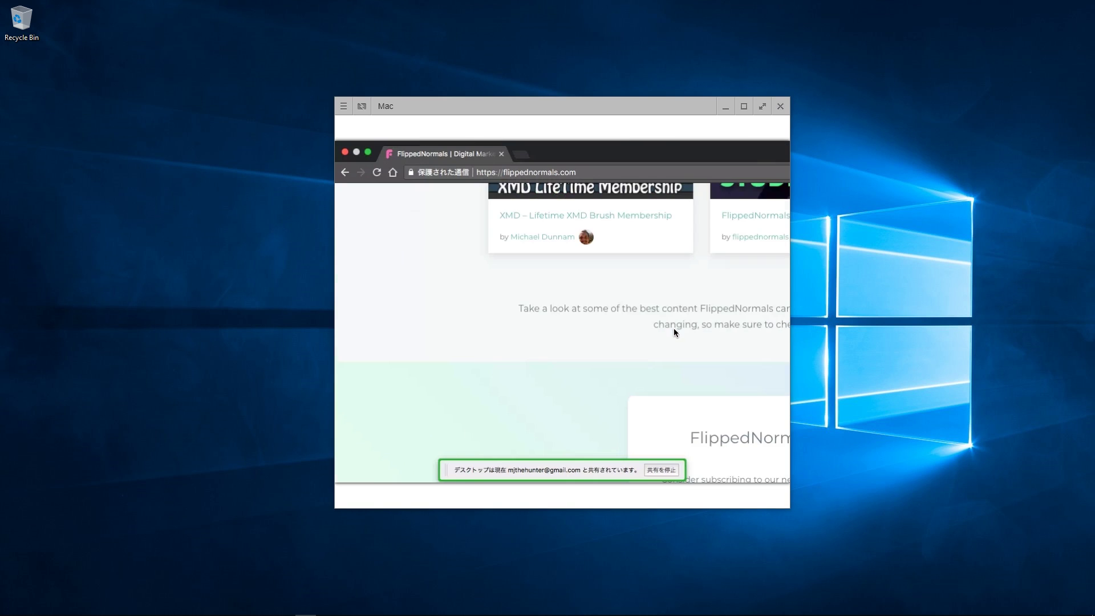
{"action": "scroll", "coordinate": [695, 340], "scroll_direction": "up", "scroll_amount": 10}
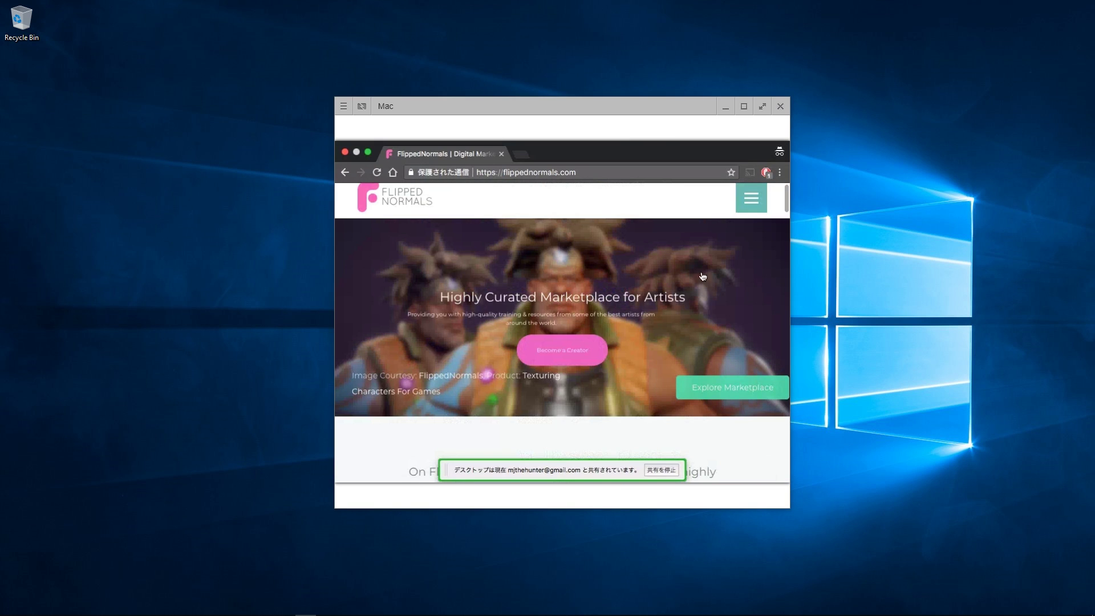
{"action": "left_click", "coordinate": [663, 470]}
{"action": "left_click", "coordinate": [659, 277]}
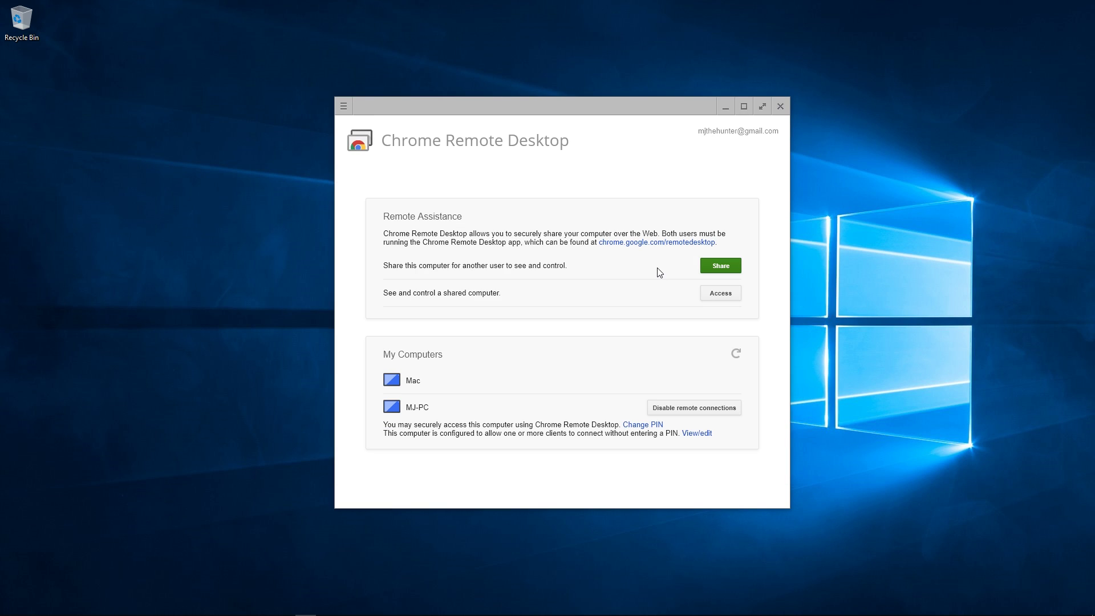
- Minimize Chrome Remote Desktop and switch to the Music folder's Explorer window
{"action": "left_click", "coordinate": [725, 107]}
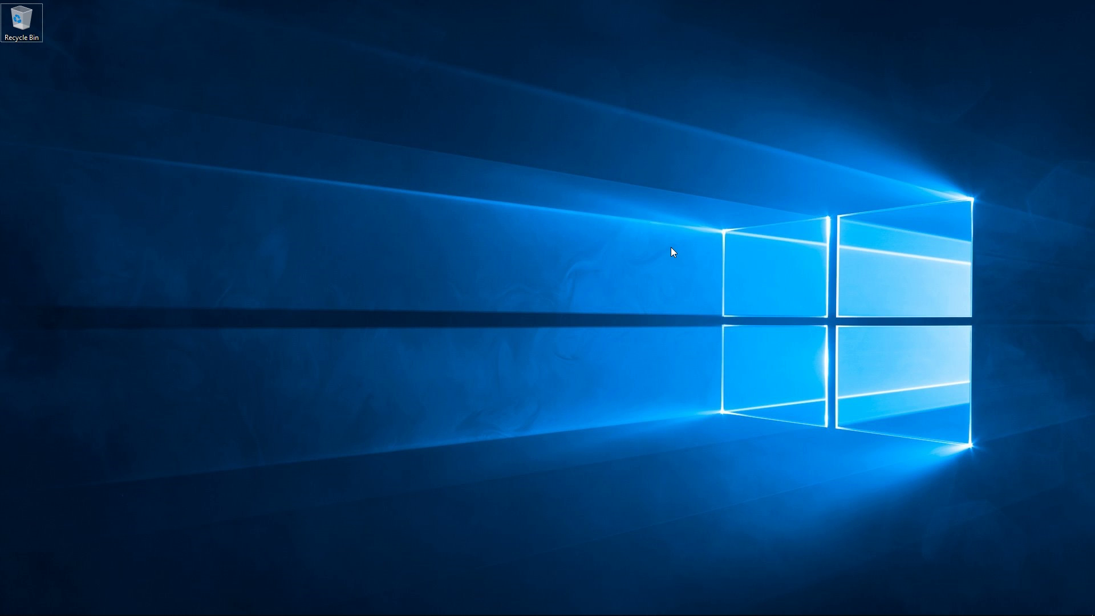
{"action": "key", "text": "alt+Tab"}
{"action": "left_click", "coordinate": [648, 292]}
{"action": "left_click_drag", "start_coordinate": [426, 91], "coordinate": [463, 85]}
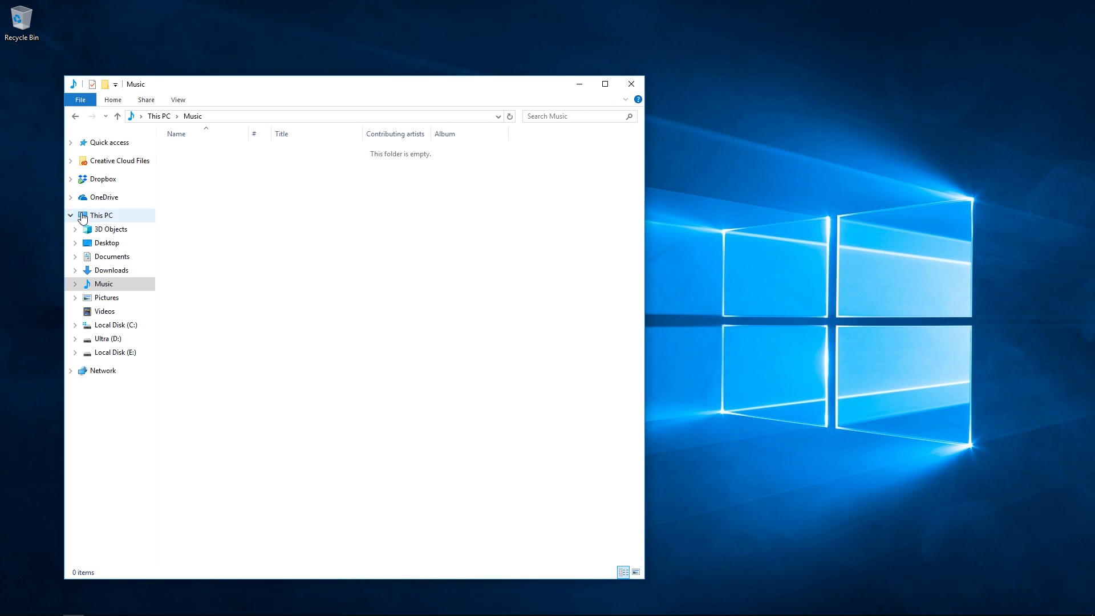
- Collapse This PC in the navigation pane, centre the window and call up the folder-jump menu
{"action": "left_click", "coordinate": [71, 215]}
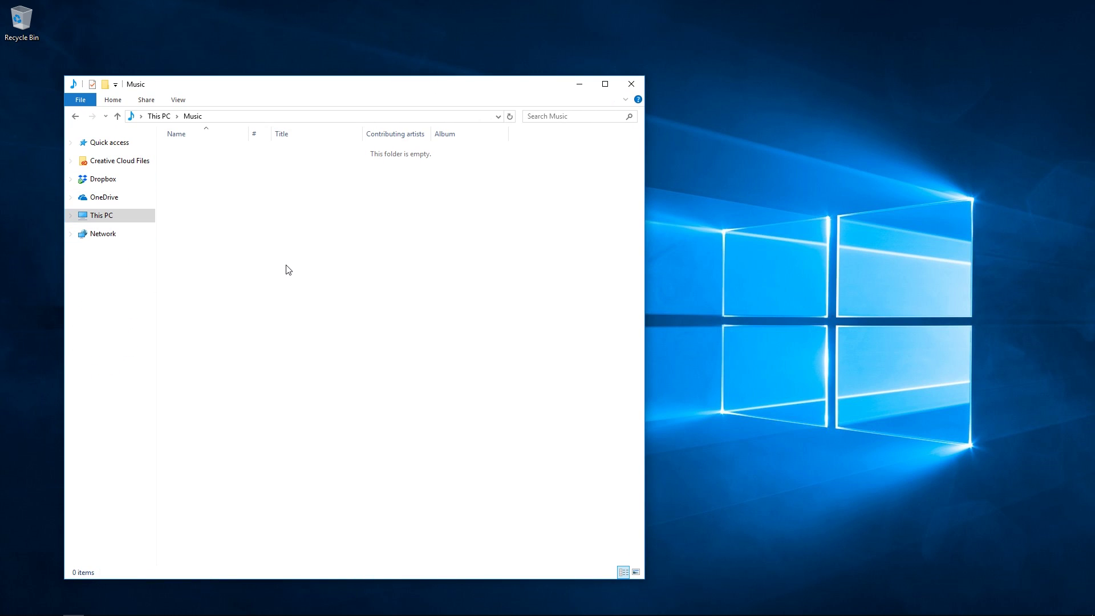
{"action": "left_click_drag", "start_coordinate": [373, 93], "coordinate": [536, 76]}
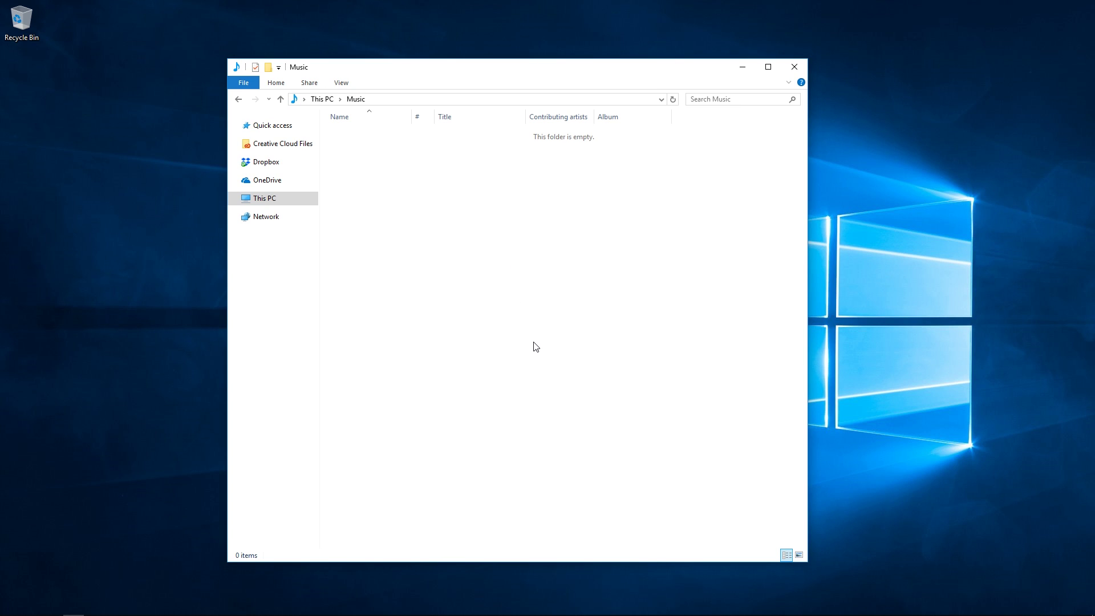
{"action": "double_click", "coordinate": [525, 265]}
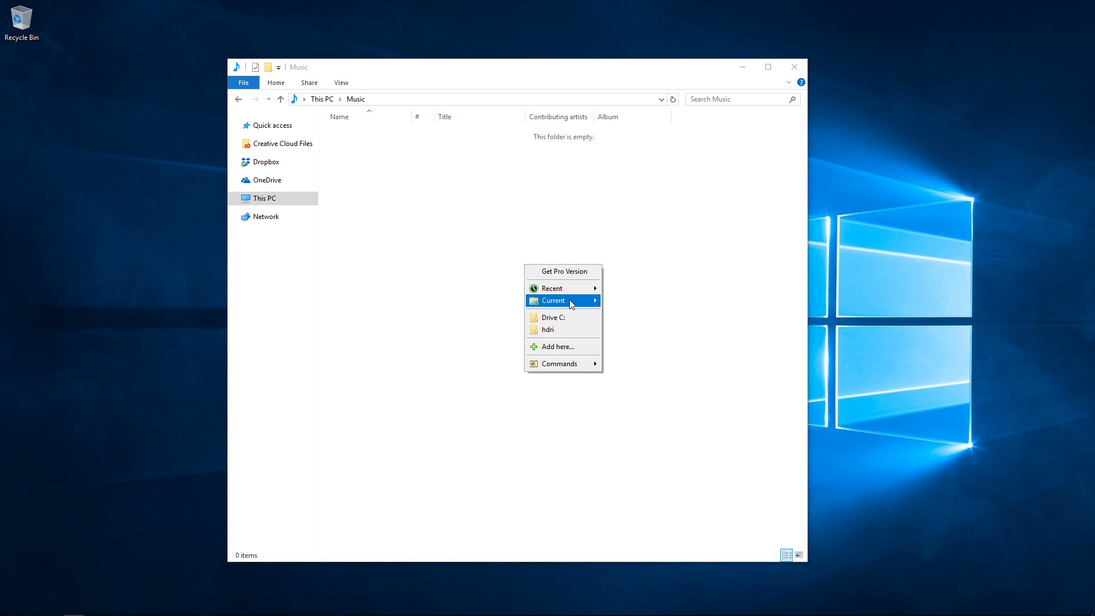
- Add the current Music folder to the Direct Folders favourites
{"action": "mouse_move", "coordinate": [574, 304]}
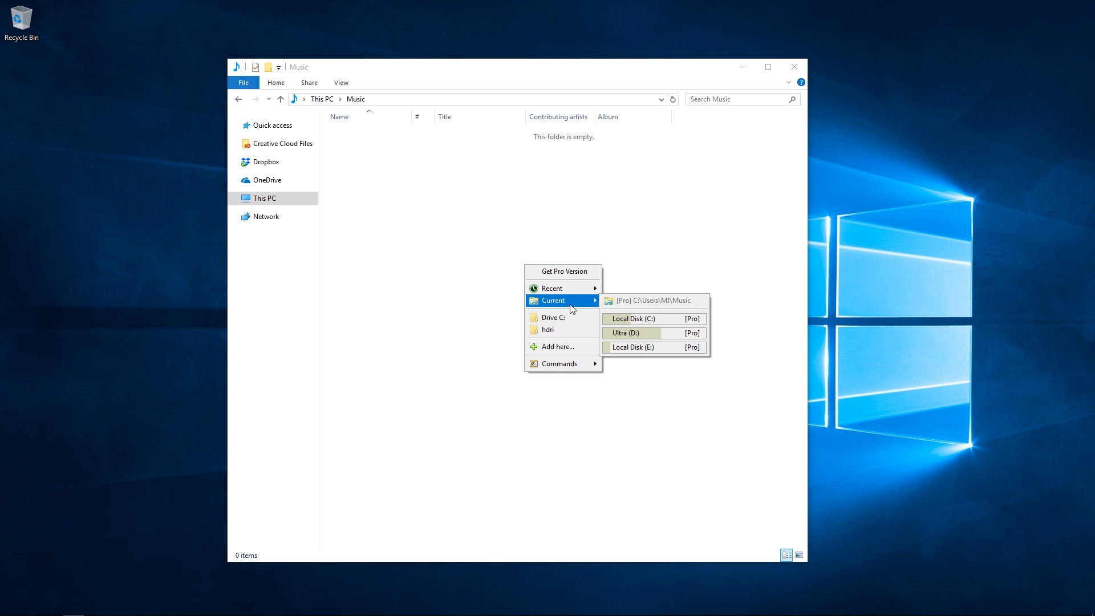
{"action": "left_click", "coordinate": [557, 346]}
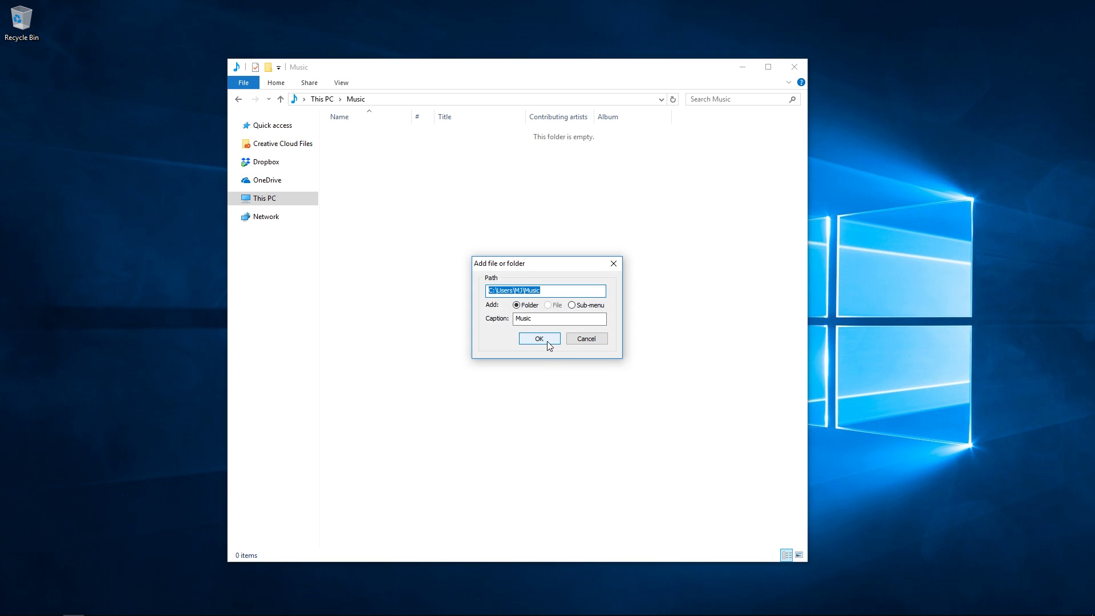
{"action": "left_click", "coordinate": [549, 345]}
- Use the middle-click menu to jump to hdri and back to Music, then close Explorer
{"action": "middle_click", "coordinate": [501, 326]}
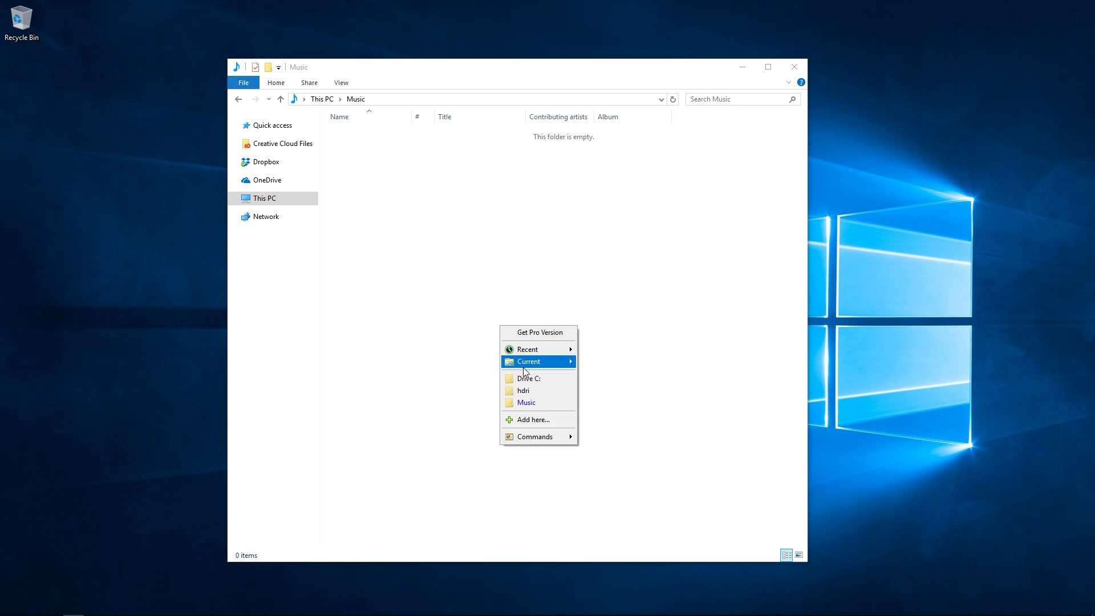
{"action": "left_click", "coordinate": [536, 391]}
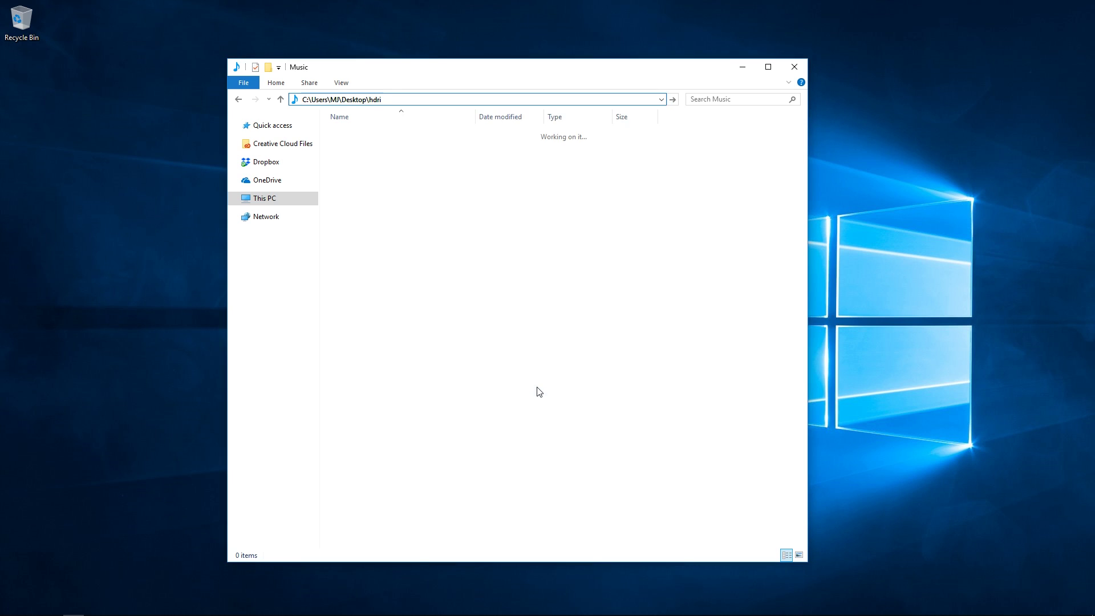
{"action": "middle_click", "coordinate": [524, 319]}
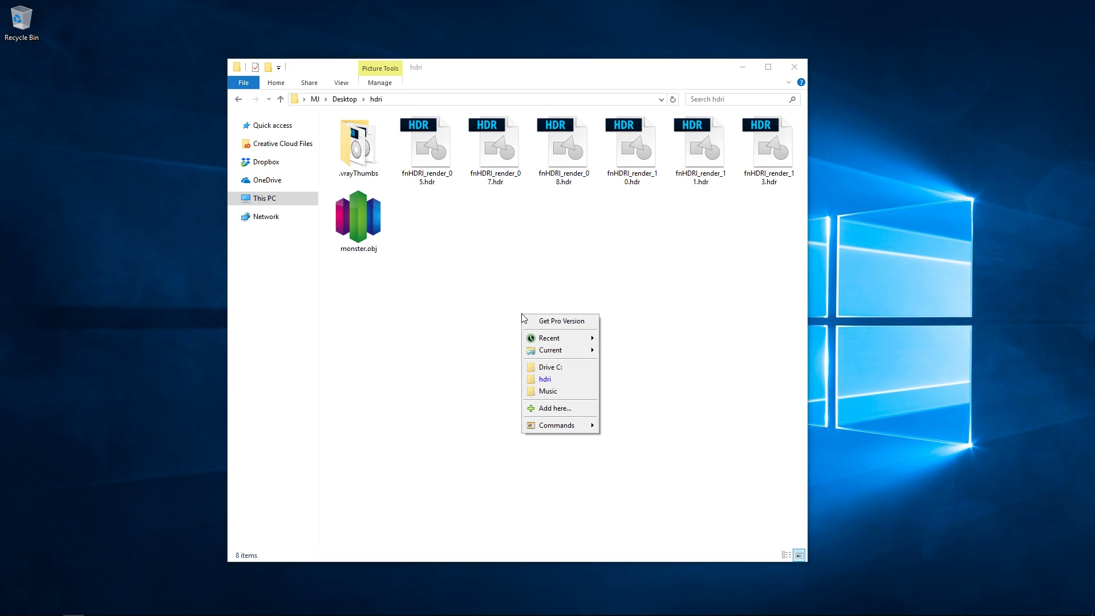
{"action": "left_click", "coordinate": [542, 395]}
{"action": "left_click", "coordinate": [793, 68]}
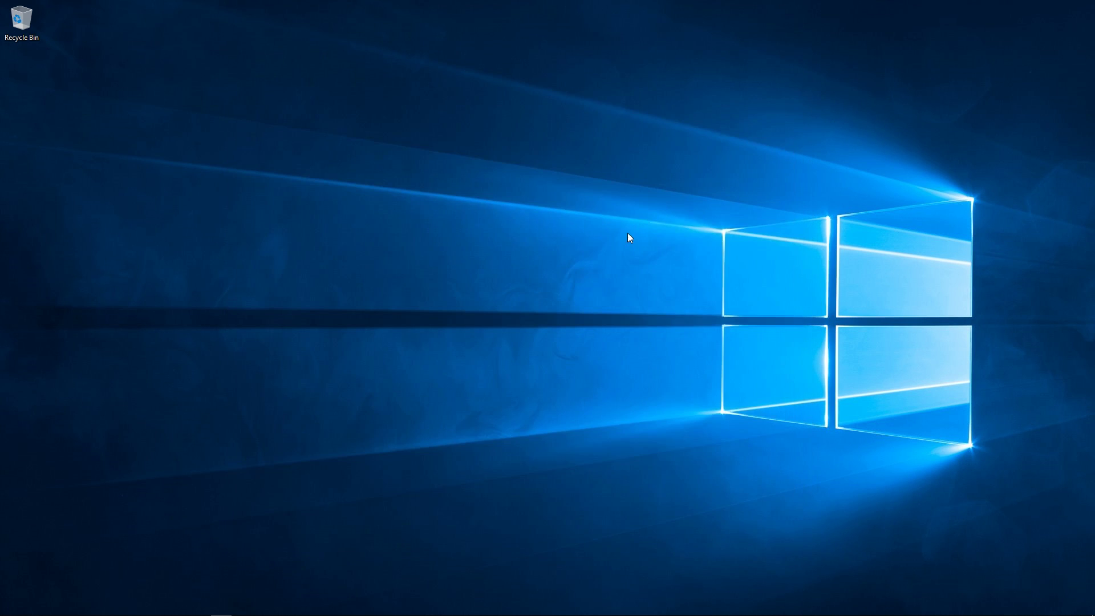
- Open the hdri folder from the desktop via the favourites list, then reopen and dismiss the list
{"action": "middle_click", "coordinate": [628, 232]}
{"action": "left_click", "coordinate": [649, 298]}
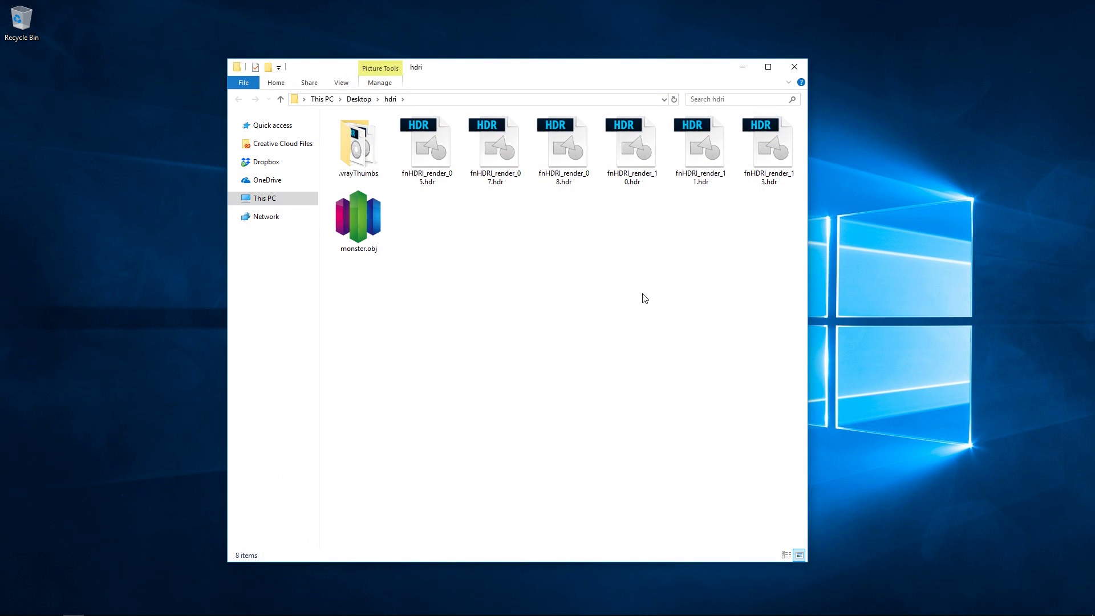
{"action": "middle_click", "coordinate": [576, 307]}
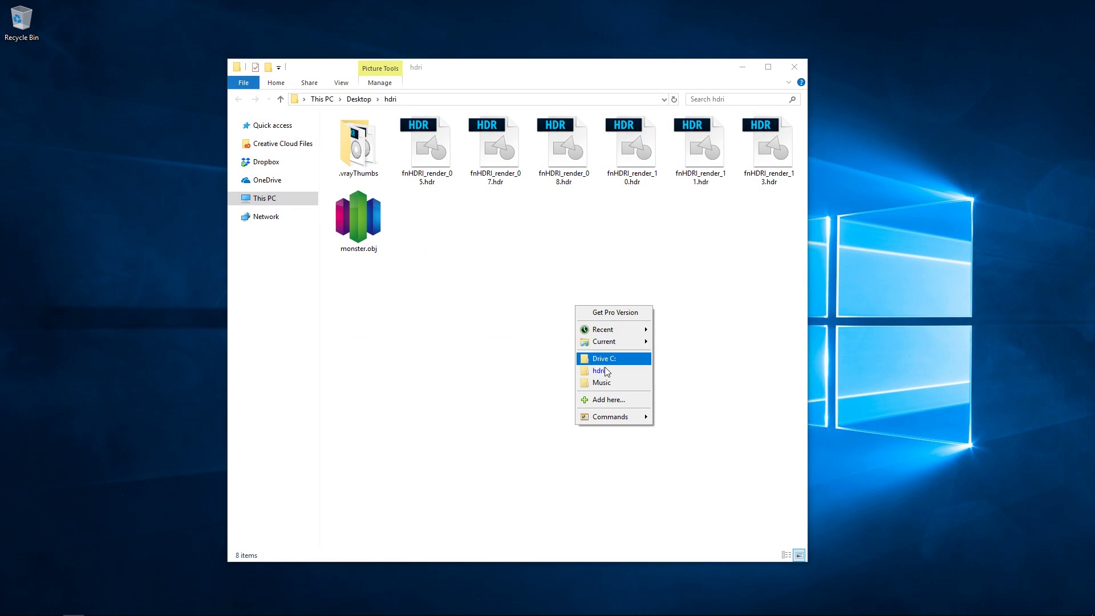
{"action": "left_click", "coordinate": [523, 379]}
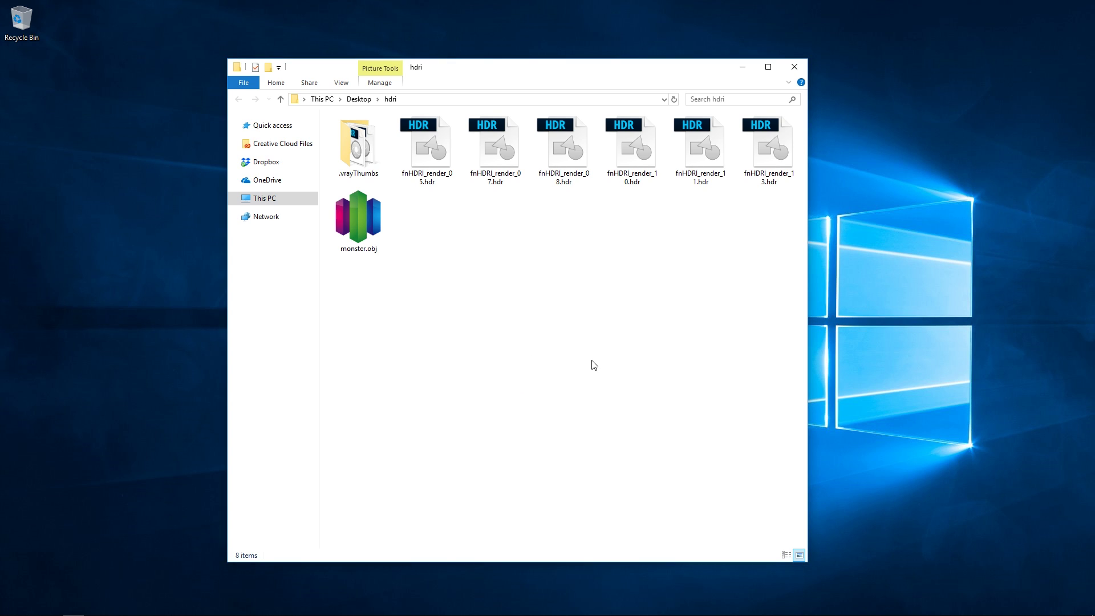
- Browse the Direct Folders menu's Current, Recent and Commands entries, then close the hdri window
{"action": "middle_click", "coordinate": [575, 328]}
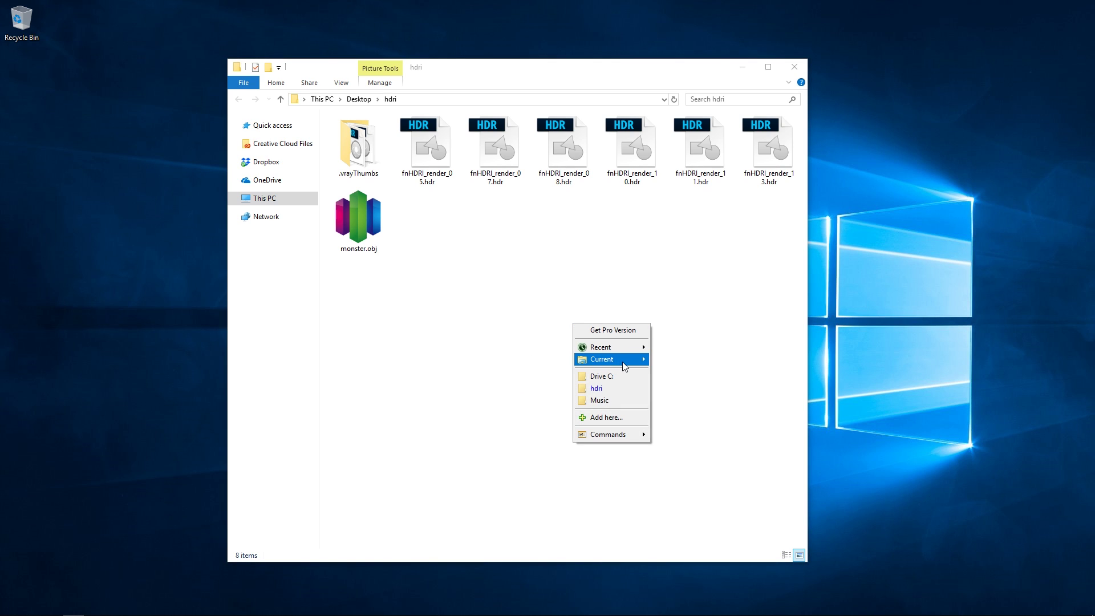
{"action": "mouse_move", "coordinate": [624, 366]}
{"action": "mouse_move", "coordinate": [644, 350]}
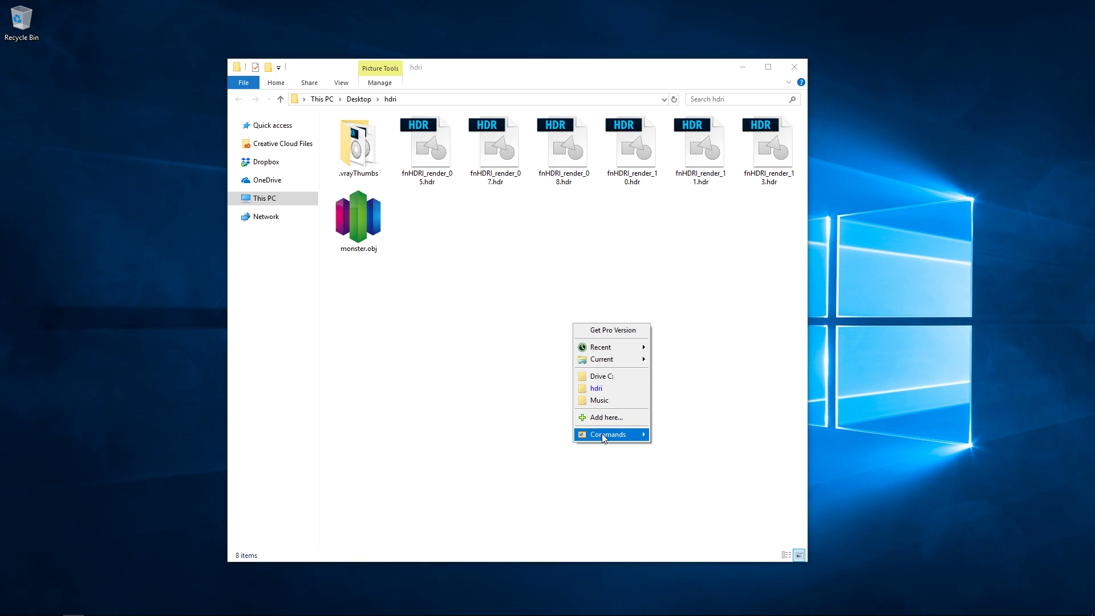
{"action": "mouse_move", "coordinate": [603, 437]}
{"action": "left_click", "coordinate": [534, 403]}
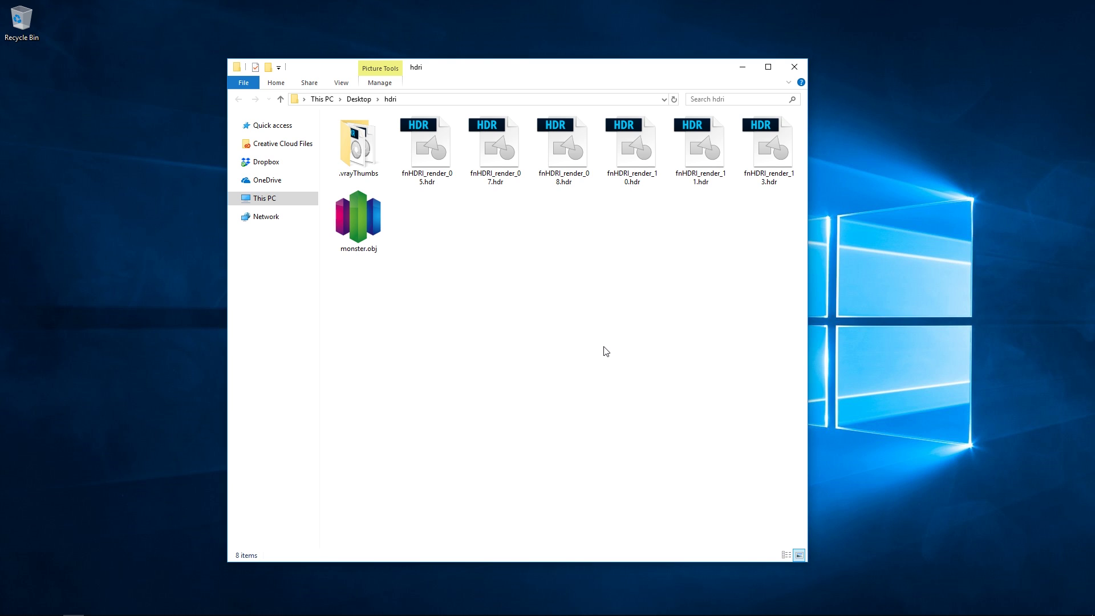
{"action": "left_click", "coordinate": [795, 67]}
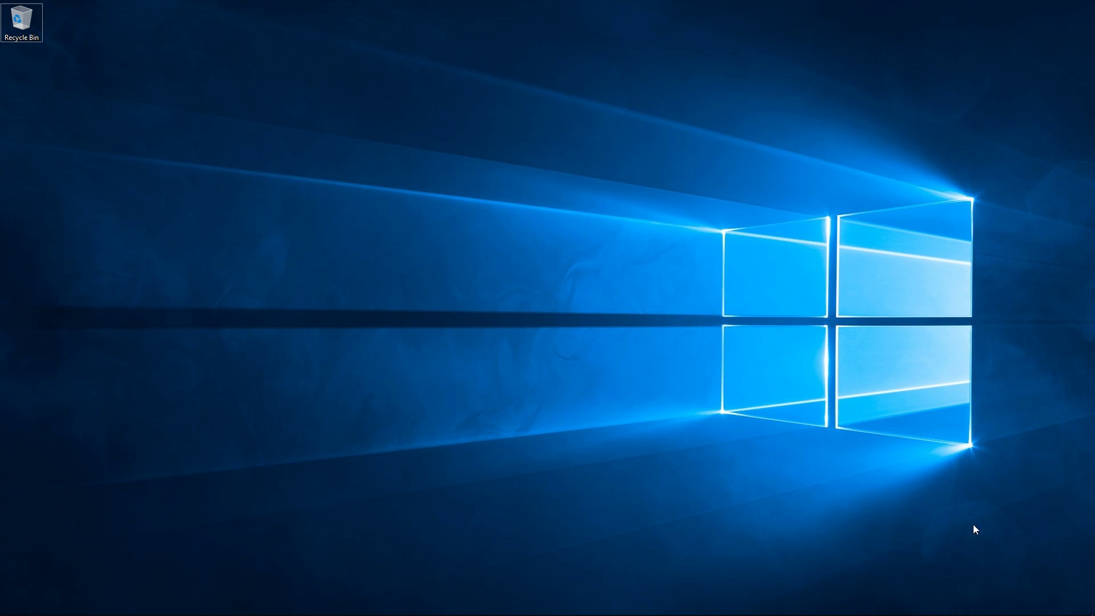
- Open f.lux from the tray and lower its colour from 6500K to 2150K, Firelight all the time
{"action": "left_click", "coordinate": [955, 607]}
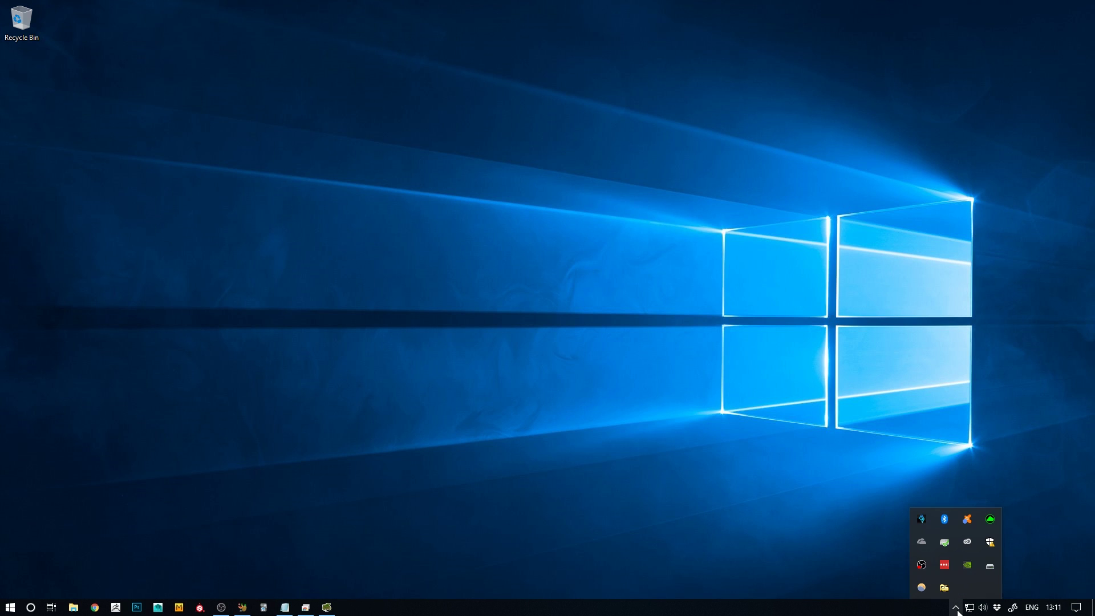
{"action": "left_click", "coordinate": [922, 590]}
{"action": "left_click_drag", "start_coordinate": [837, 40], "coordinate": [548, 137]}
{"action": "left_click", "coordinate": [805, 98]}
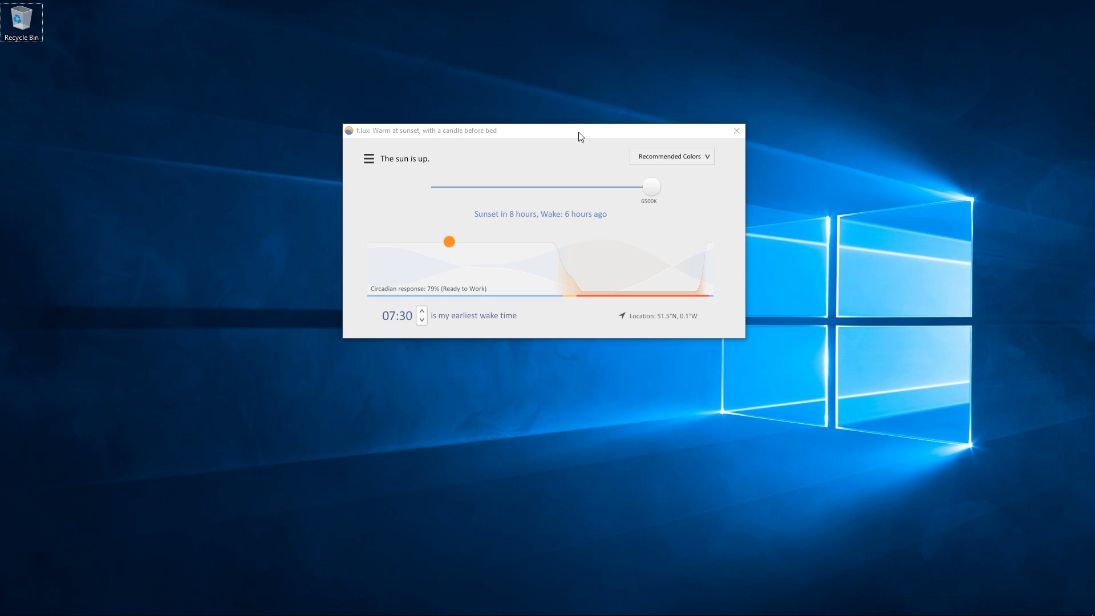
{"action": "left_click_drag", "start_coordinate": [536, 137], "coordinate": [600, 160]}
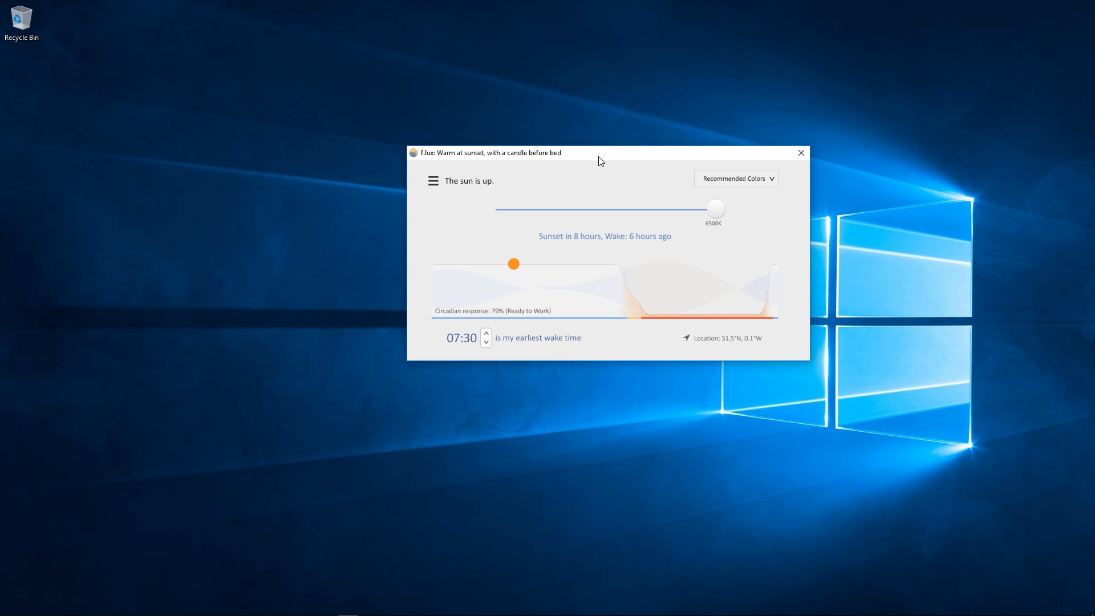
{"action": "left_click_drag", "start_coordinate": [605, 160], "coordinate": [524, 174]}
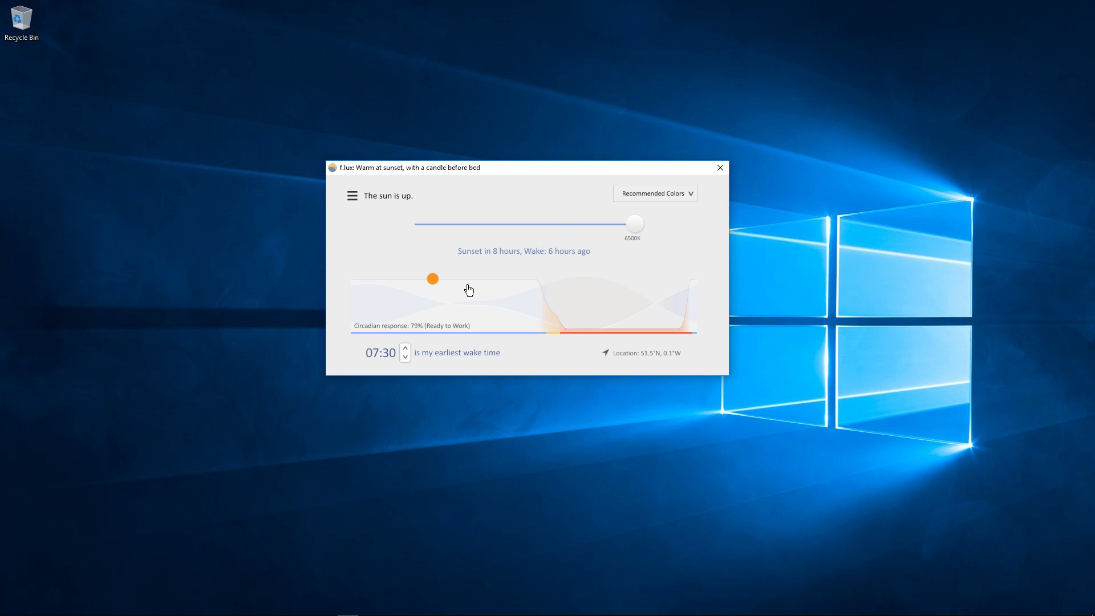
{"action": "left_click_drag", "start_coordinate": [633, 231], "coordinate": [427, 224]}
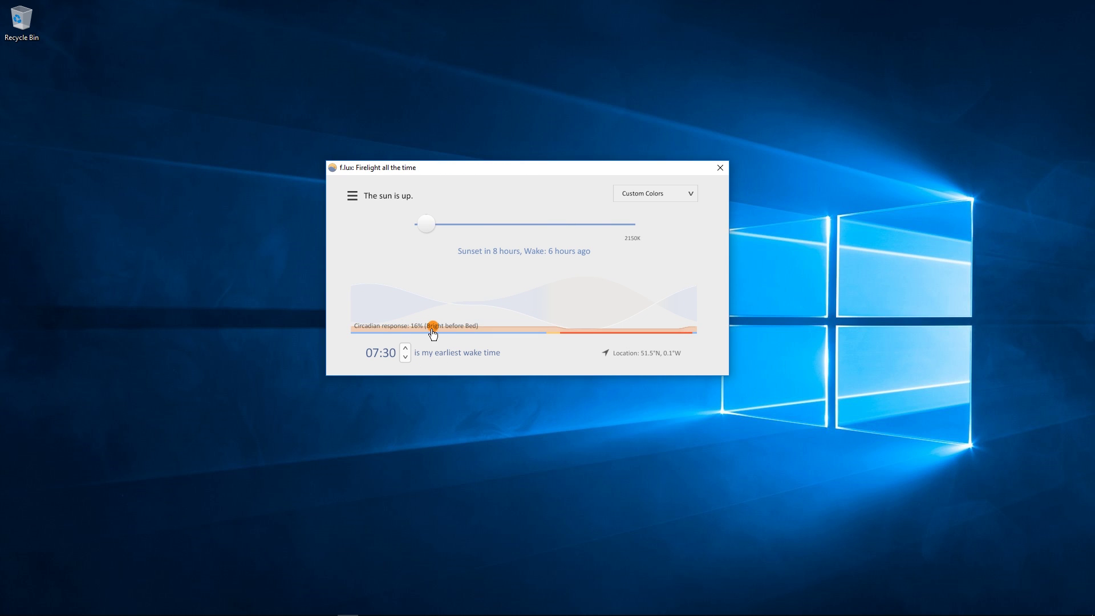
- Restore f.lux daytime colour to 6500K, Firelight after dark, then move the window right and close it
{"action": "left_click_drag", "start_coordinate": [421, 223], "coordinate": [649, 224]}
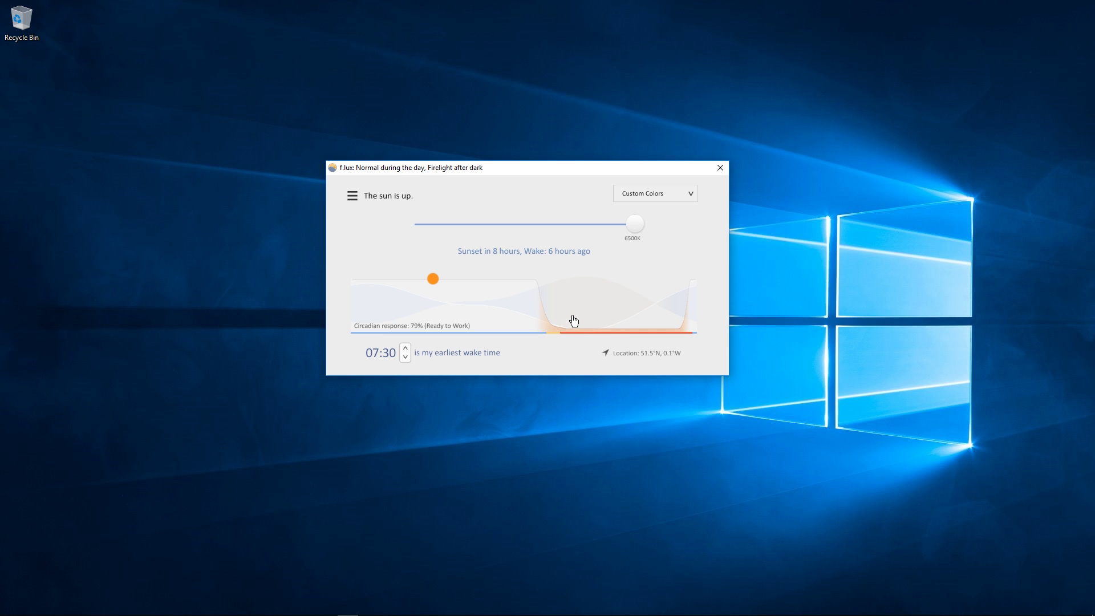
{"action": "left_click_drag", "start_coordinate": [559, 170], "coordinate": [821, 172]}
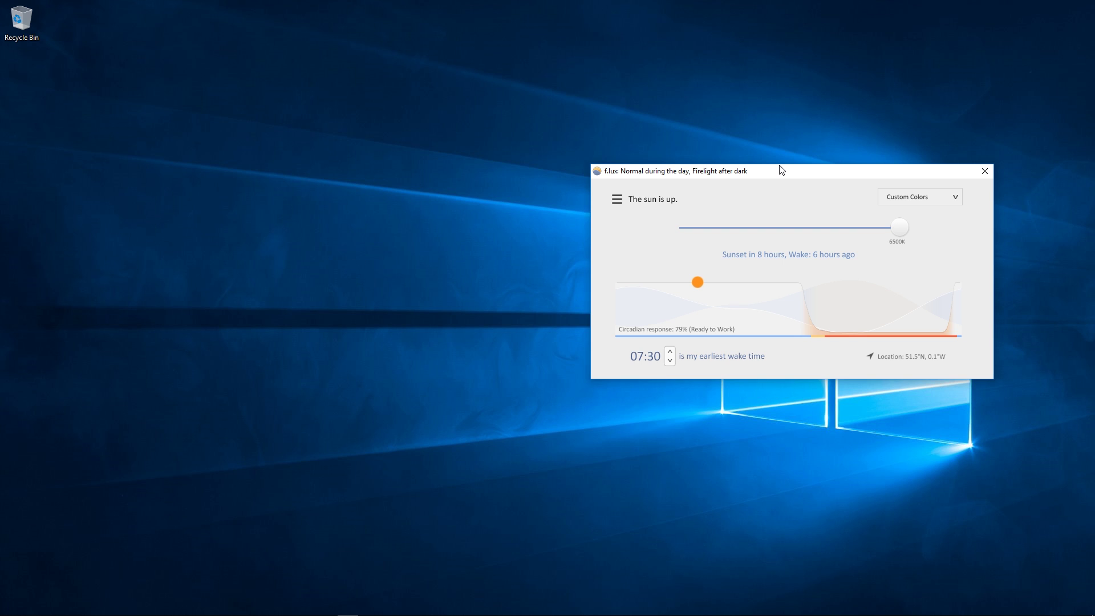
{"action": "left_click", "coordinate": [802, 137]}
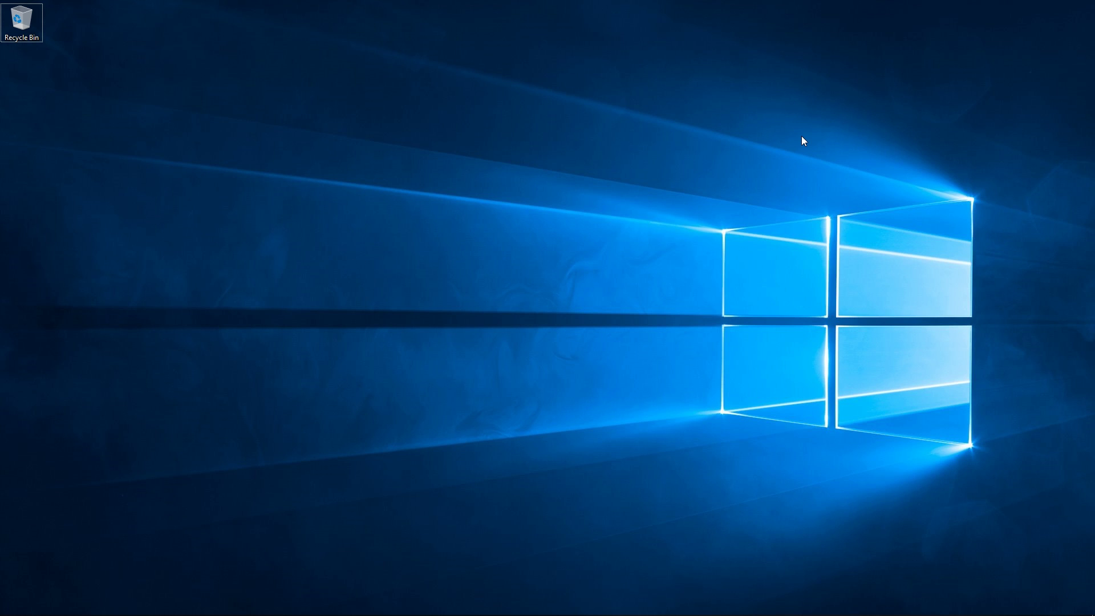
- Reopen f.lux from the hidden tray icons and position its window toward the right
{"action": "left_click", "coordinate": [956, 607]}
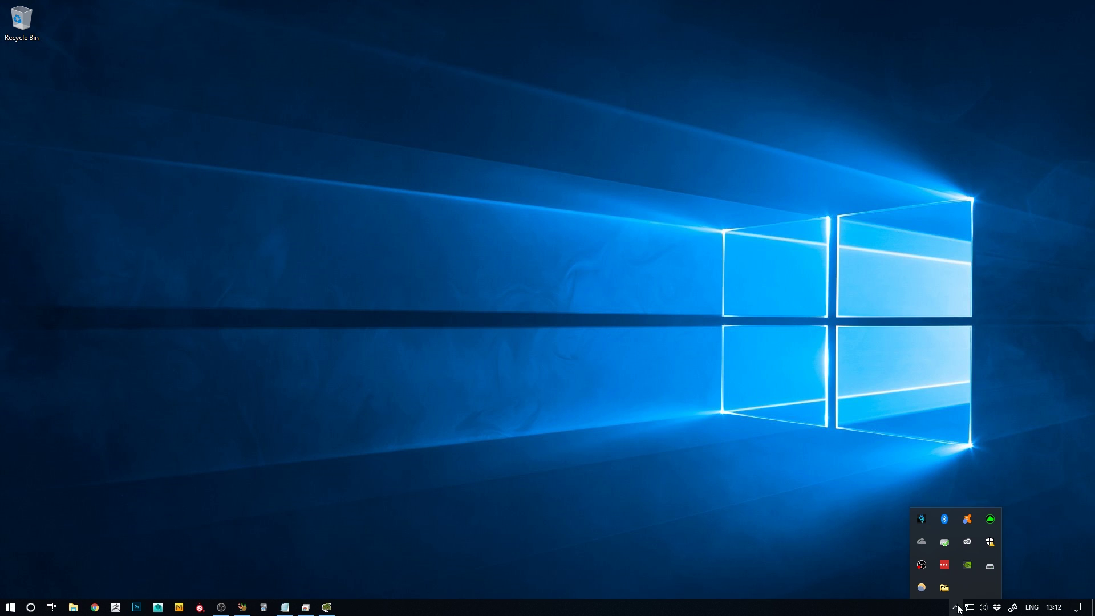
{"action": "left_click", "coordinate": [922, 587]}
{"action": "left_click_drag", "start_coordinate": [819, 172], "coordinate": [706, 176]}
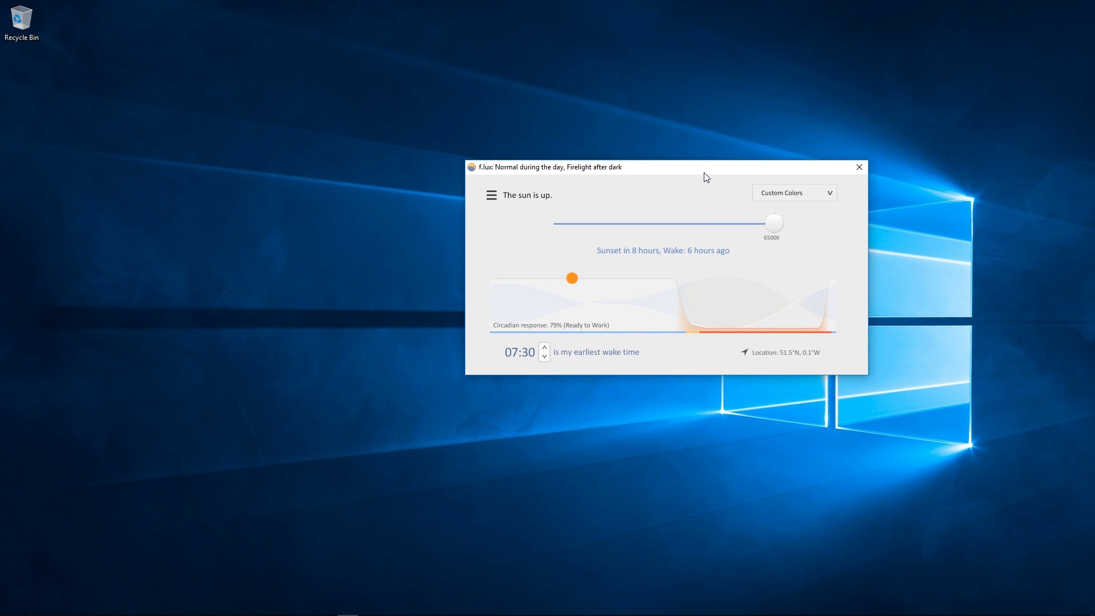
{"action": "left_click_drag", "start_coordinate": [706, 177], "coordinate": [869, 207]}
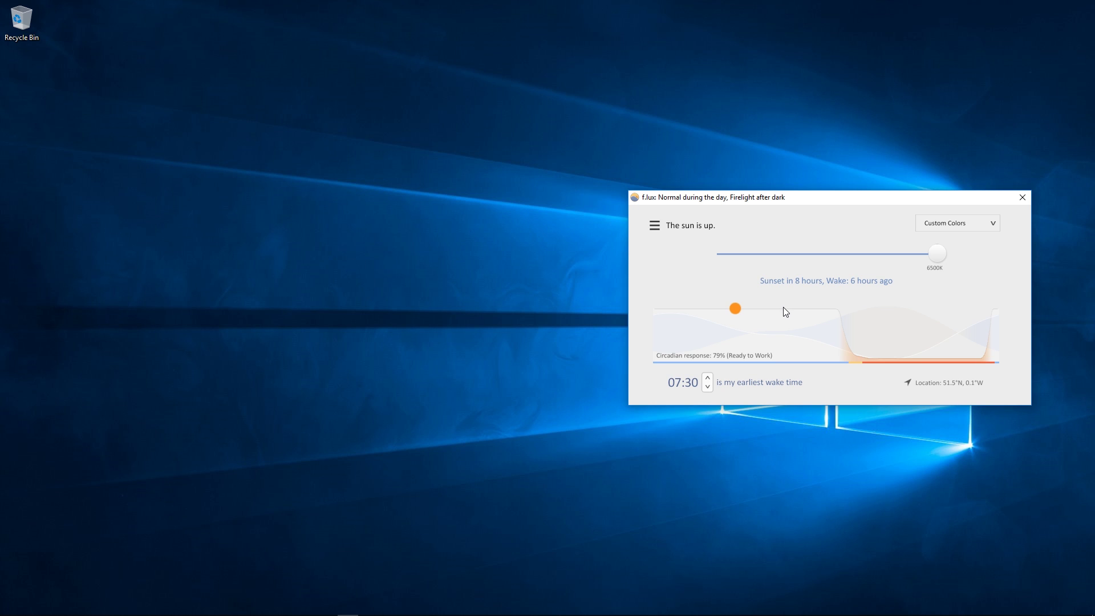
{"action": "left_click_drag", "start_coordinate": [843, 202], "coordinate": [822, 200]}
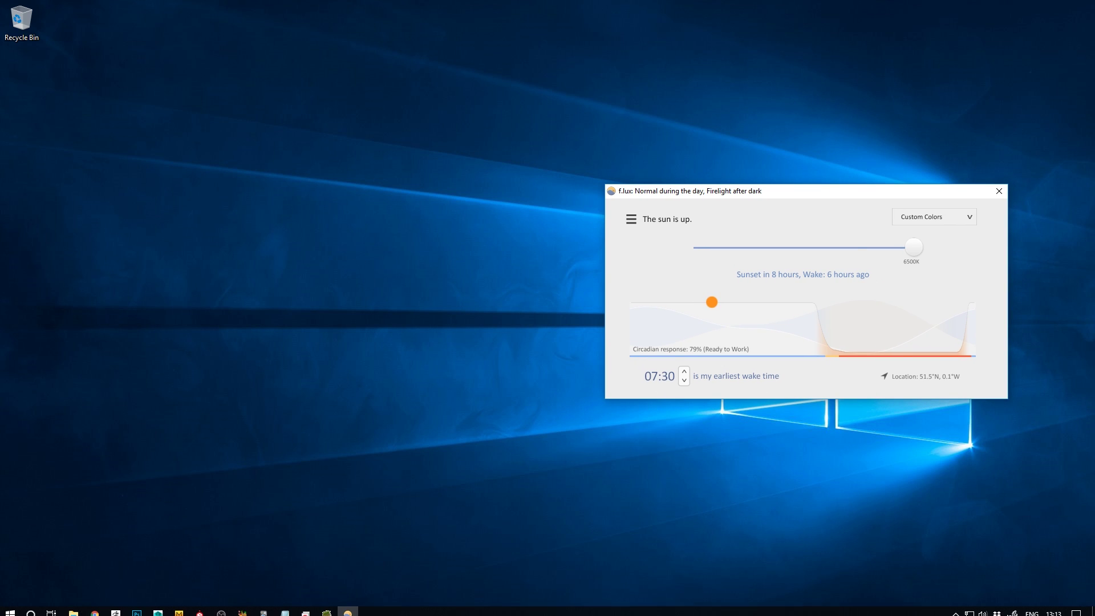
- Bring up f.lux's tray quick-options menu and shift its window slightly left
{"action": "left_click", "coordinate": [956, 608]}
{"action": "right_click", "coordinate": [921, 587]}
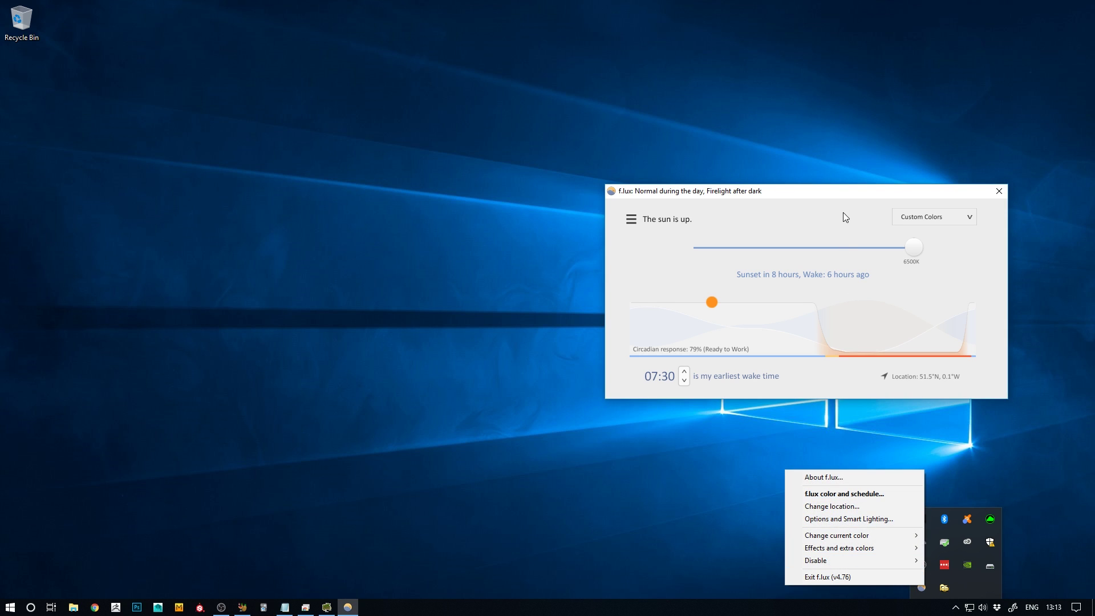
{"action": "left_click_drag", "start_coordinate": [843, 195], "coordinate": [818, 197]}
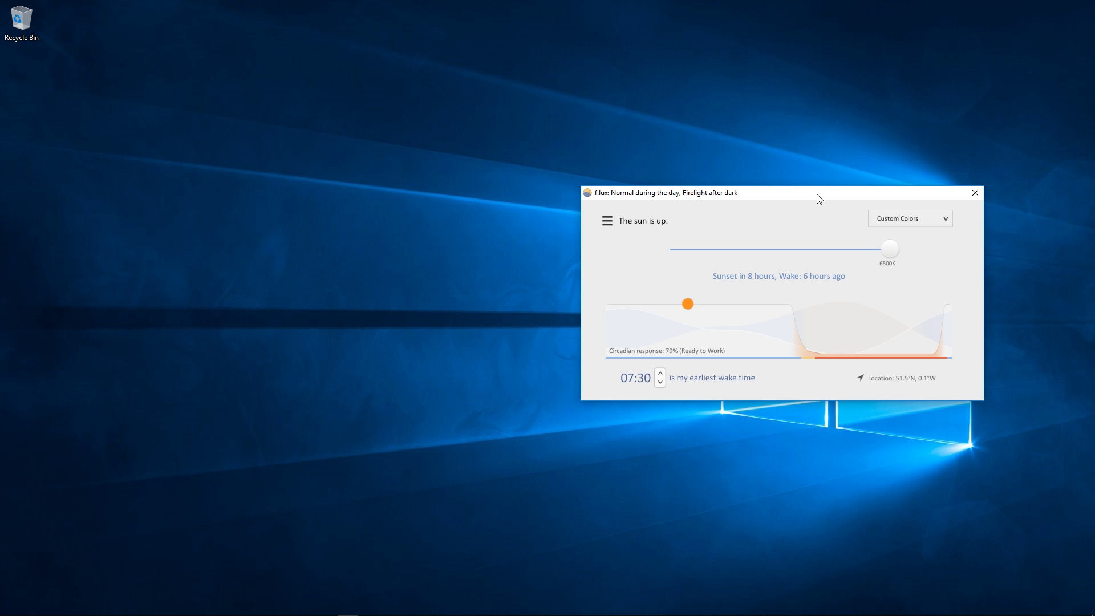
{"action": "left_click_drag", "start_coordinate": [836, 200], "coordinate": [788, 203]}
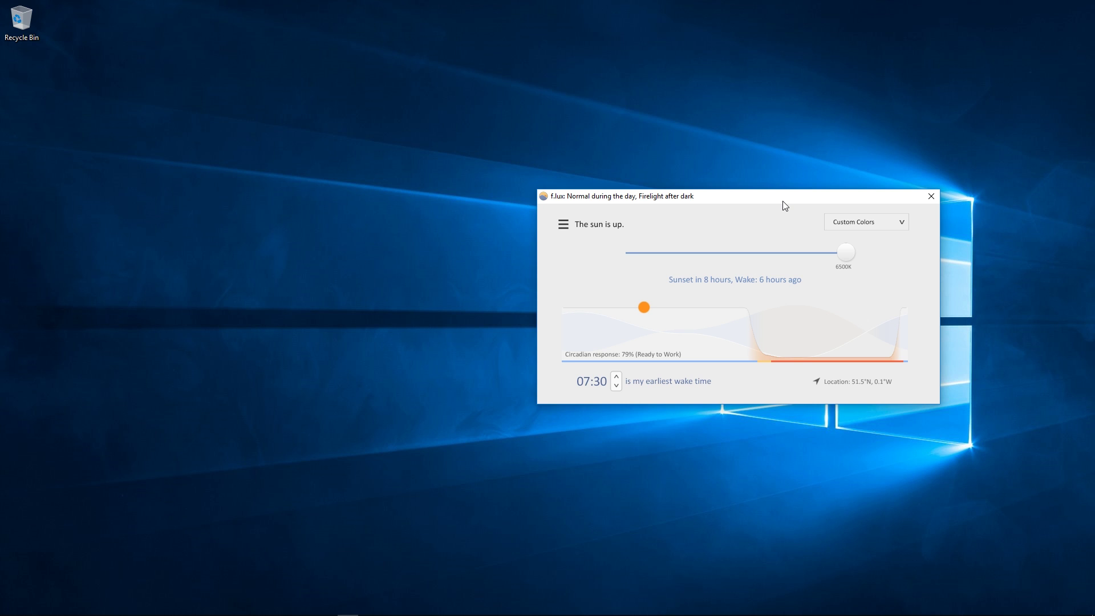
{"action": "left_click_drag", "start_coordinate": [783, 202], "coordinate": [792, 203]}
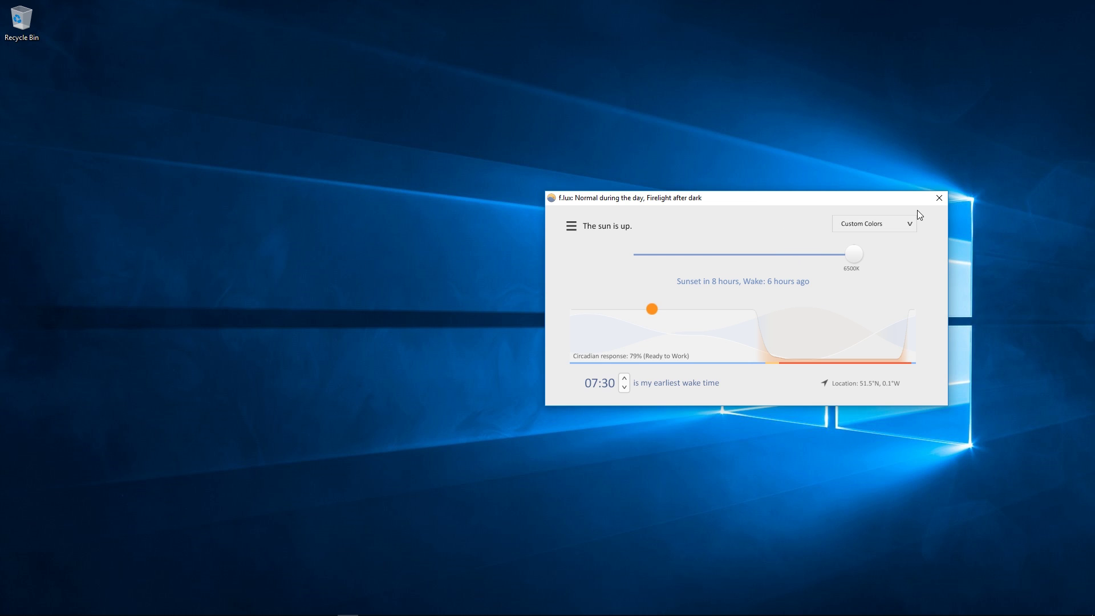
- Look at the colour presets list without choosing one, then close f.lux
{"action": "left_click", "coordinate": [911, 224]}
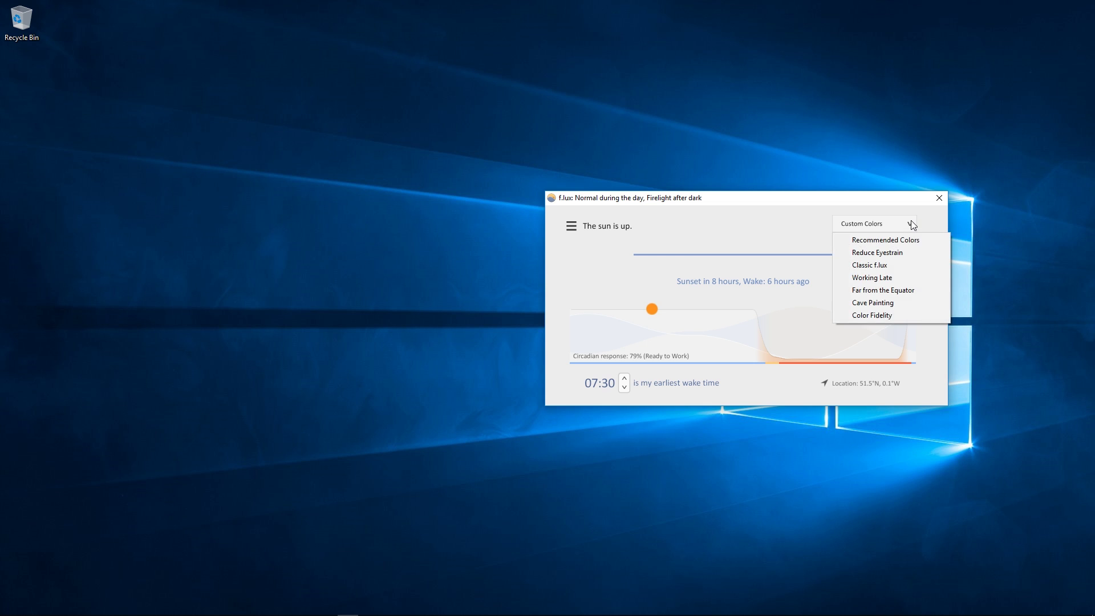
{"action": "left_click", "coordinate": [894, 207]}
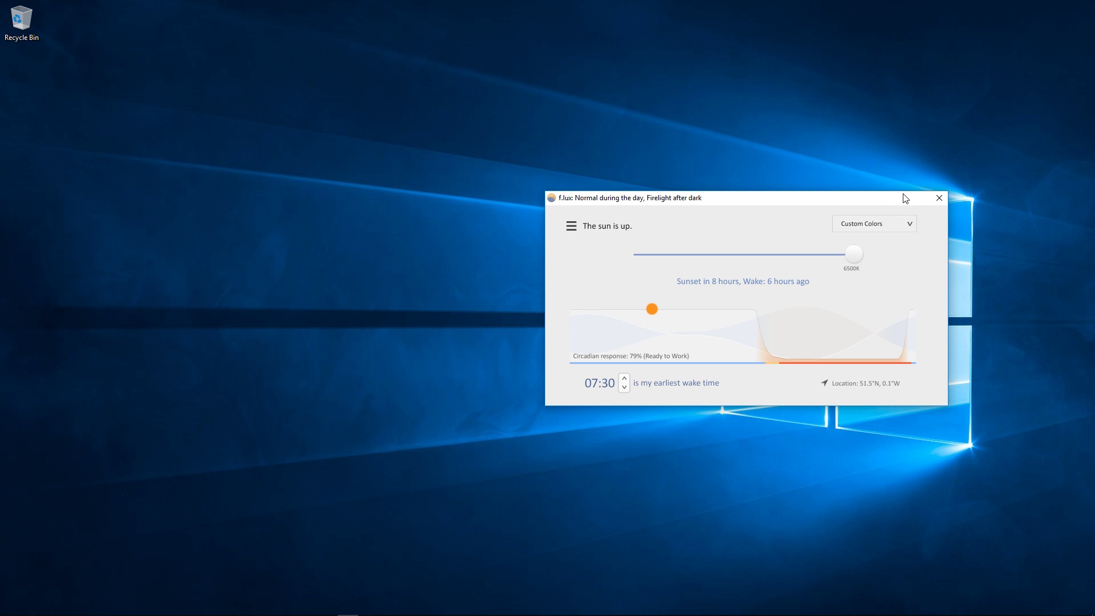
{"action": "left_click", "coordinate": [939, 199]}
- Switch to WinDirStat's drive C: scan and move its window toward the centre
{"action": "key", "text": "alt+Tab"}
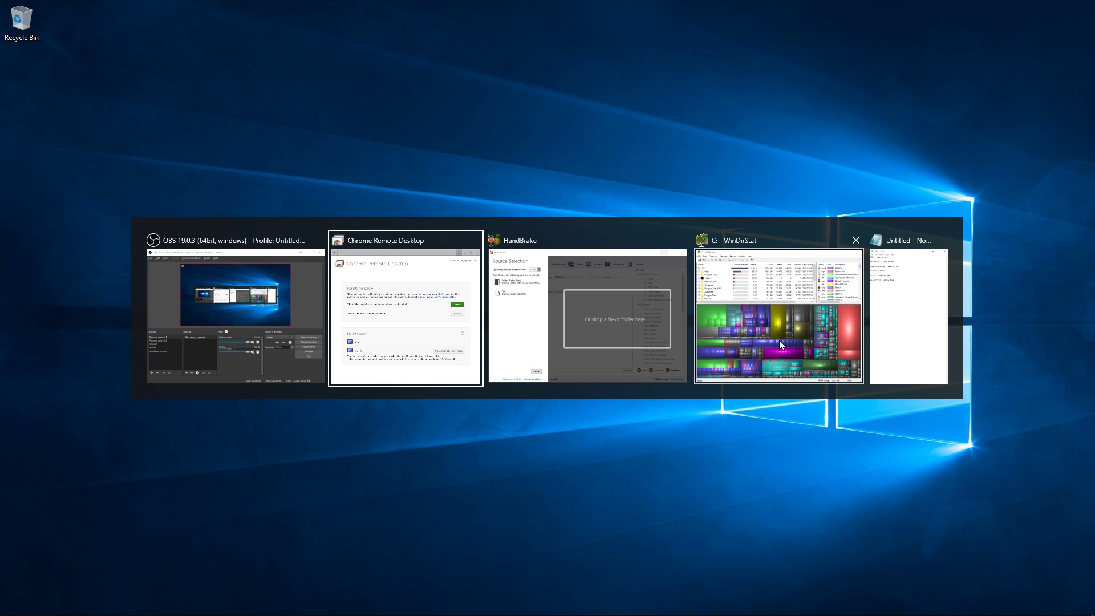
{"action": "left_click", "coordinate": [785, 349]}
{"action": "left_click_drag", "start_coordinate": [819, 115], "coordinate": [588, 77]}
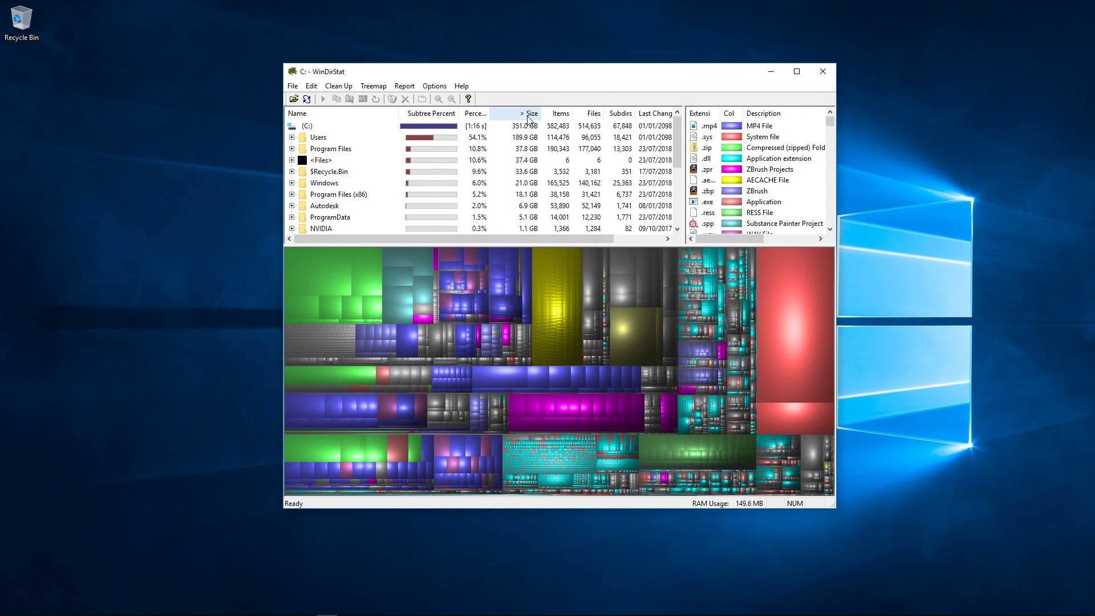